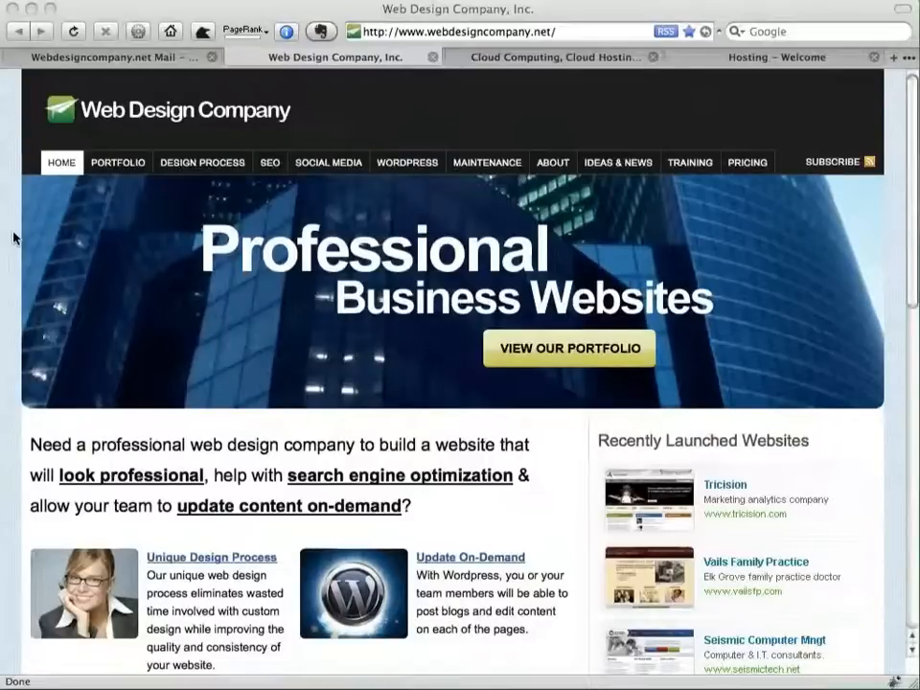
Switch Firefox to the Rackspace Cloud 'Hosting – Welcome' control panel tab
click(13, 239)
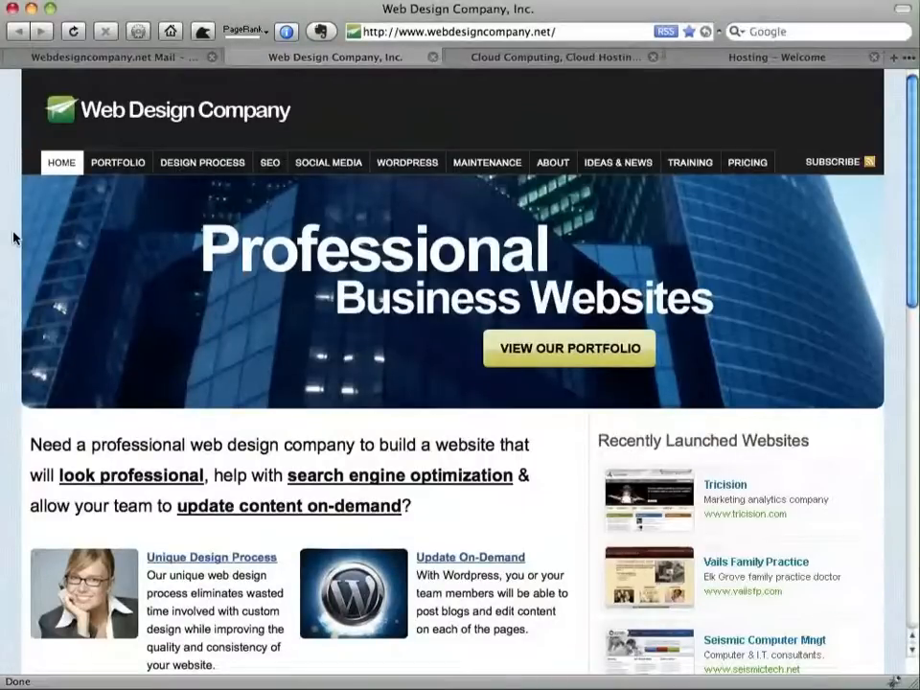
key(ctrl+Tab)
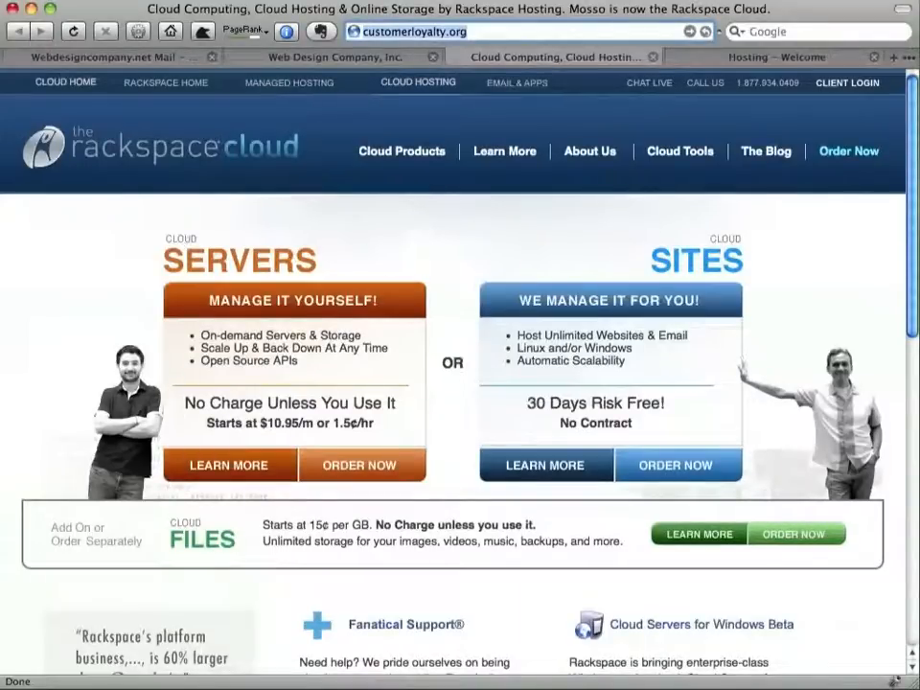
key(ctrl+Tab)
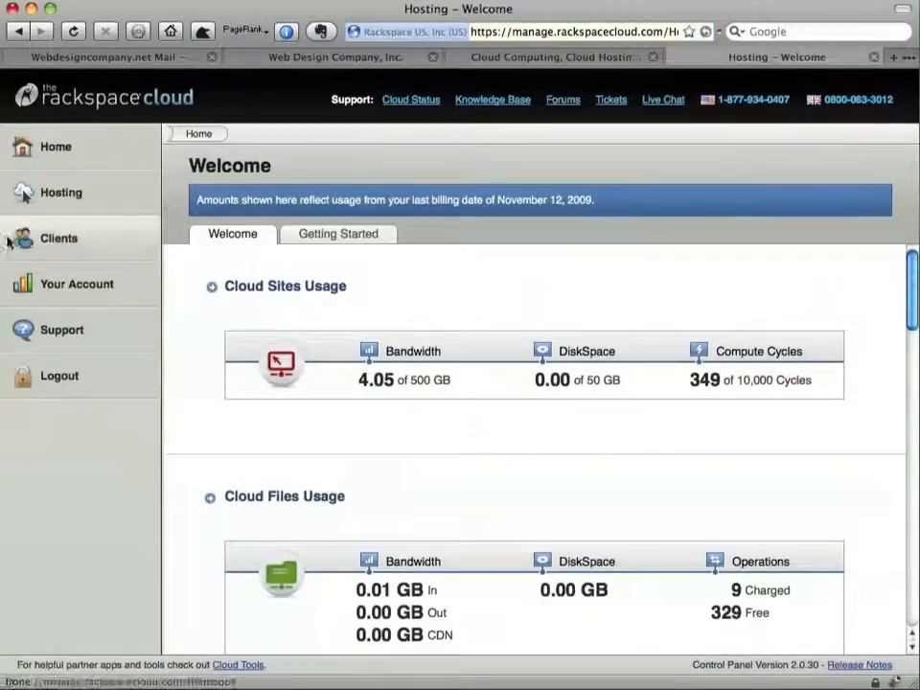
Show the Cloud Sites Website List, with 48 sites on Basic Hosting, via the Hosting sidebar
click(61, 195)
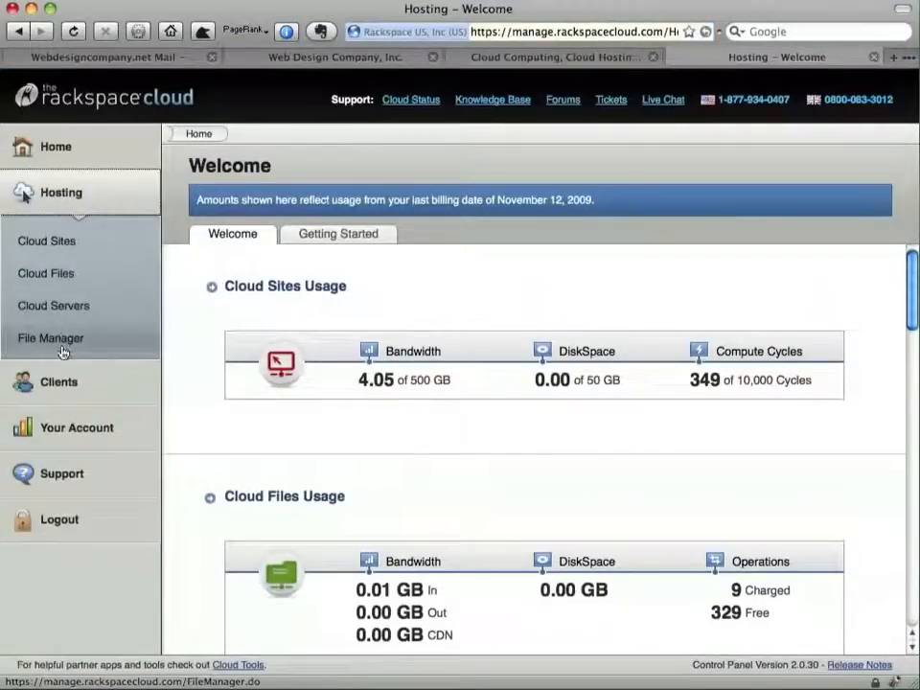
click(62, 347)
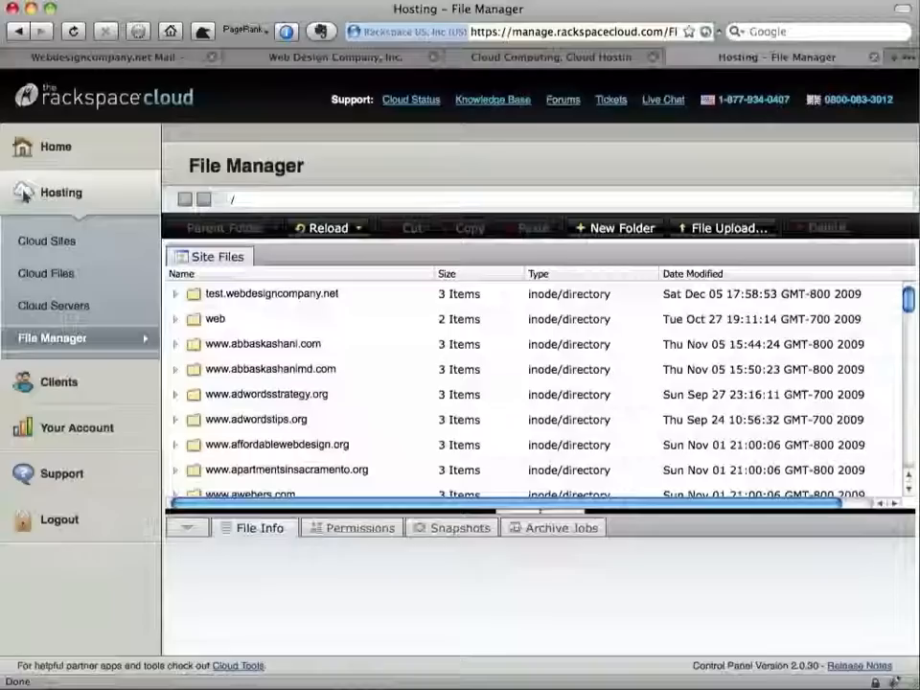
click(61, 247)
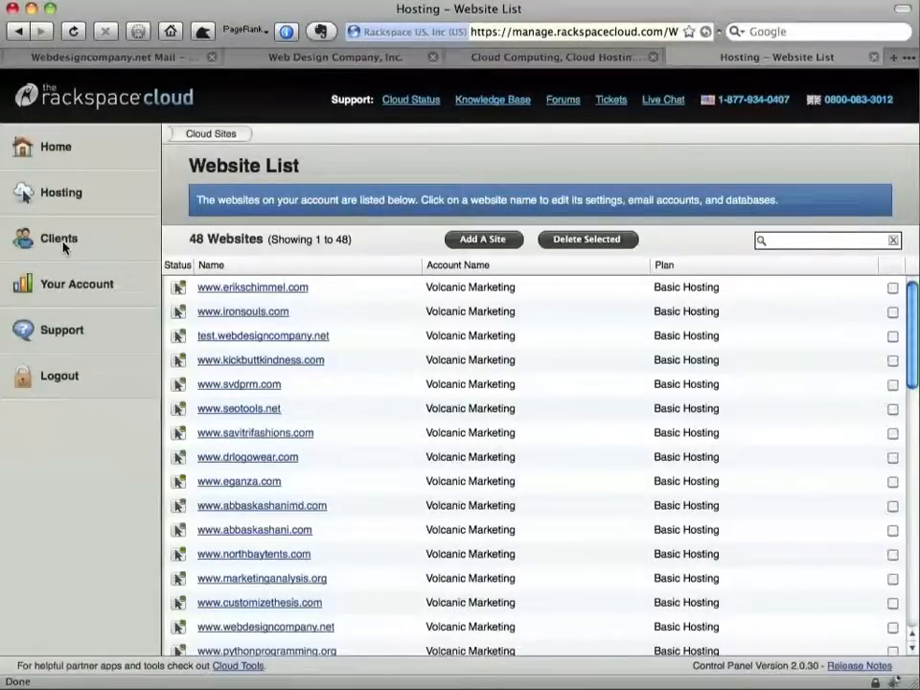
Add customerloyalty.org as a new site and declare the domain as already owned
click(485, 239)
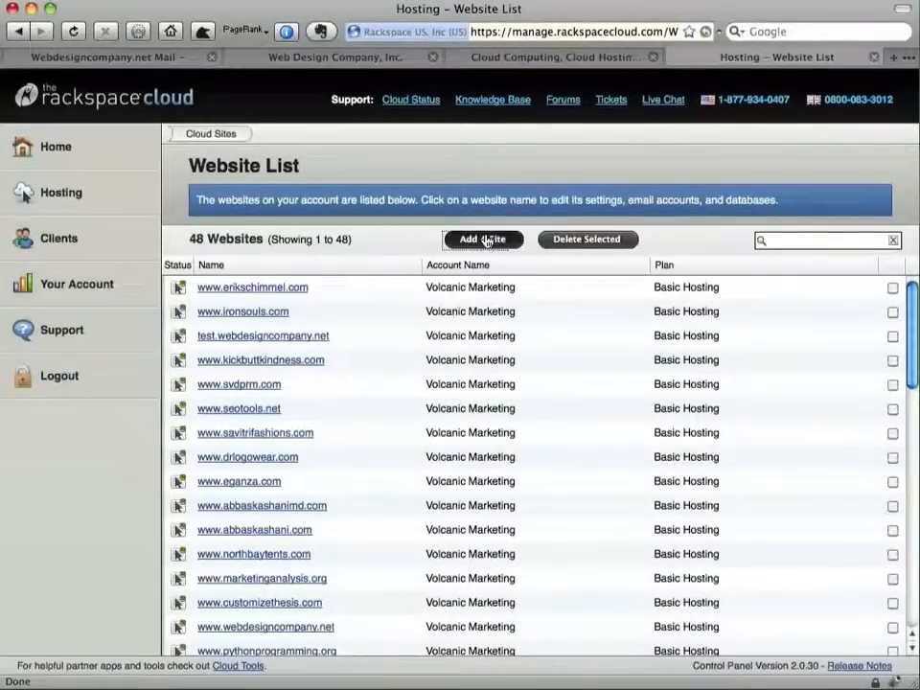
click(381, 387)
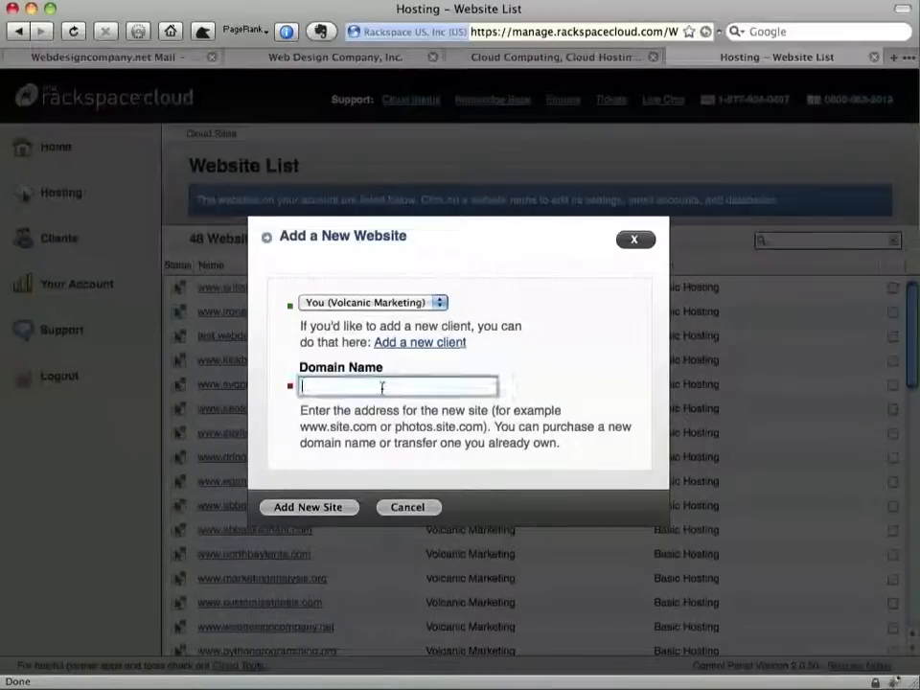
text(customerlo)
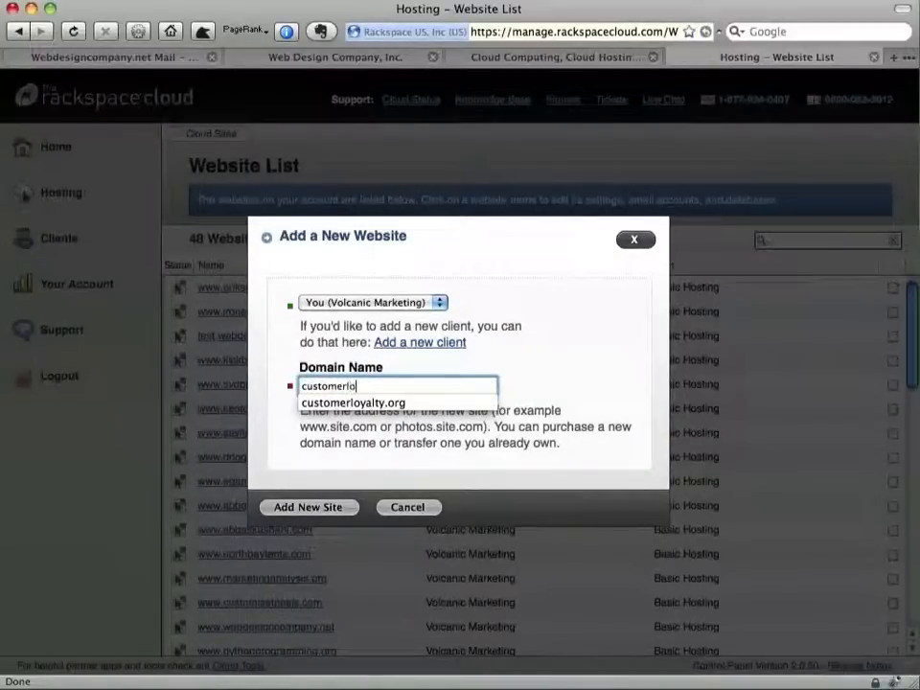
text(yalty.org)
key(Return)
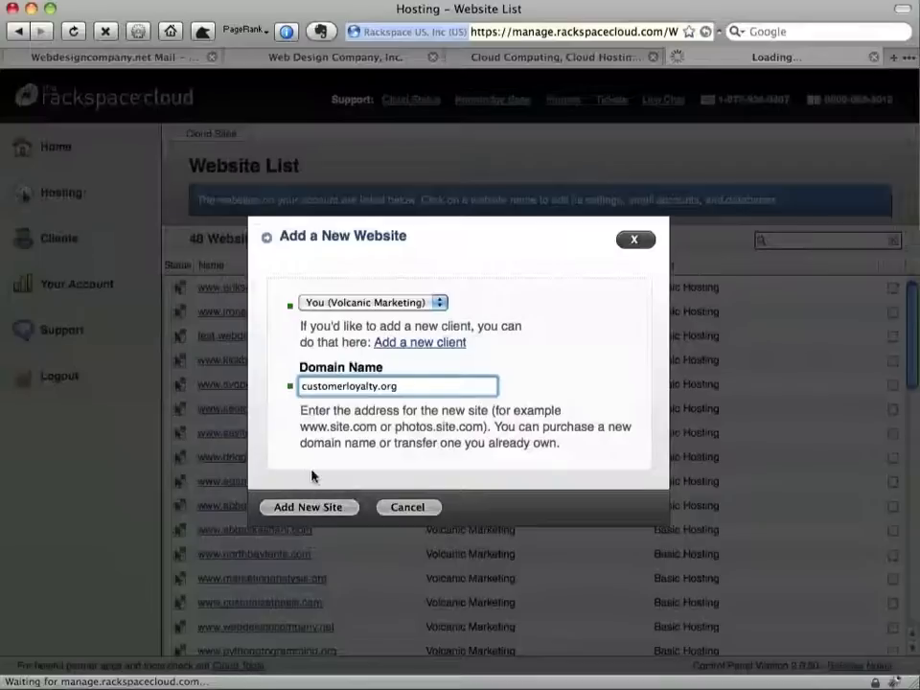
click(304, 507)
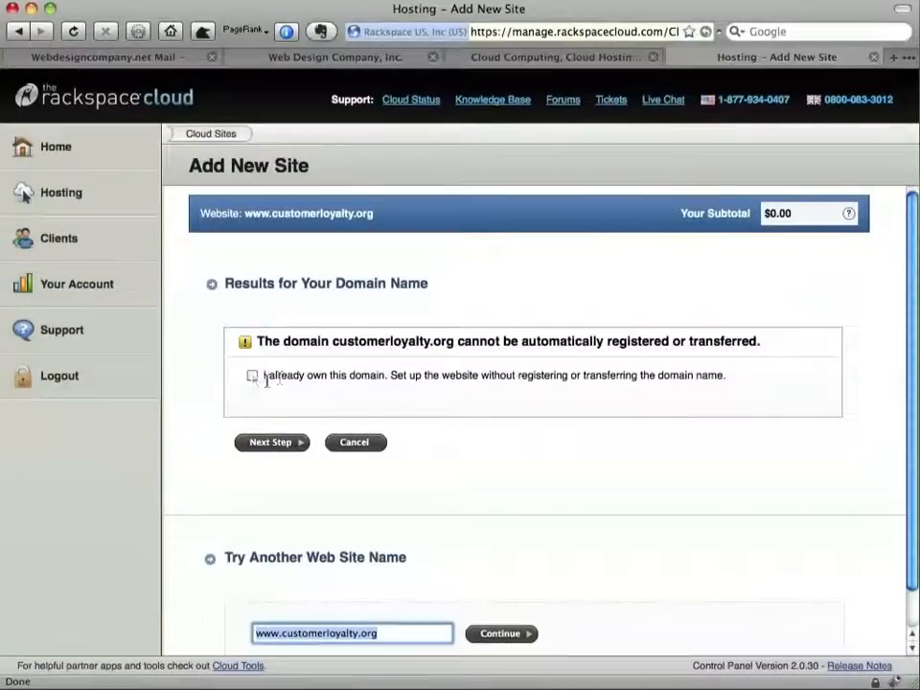
click(252, 376)
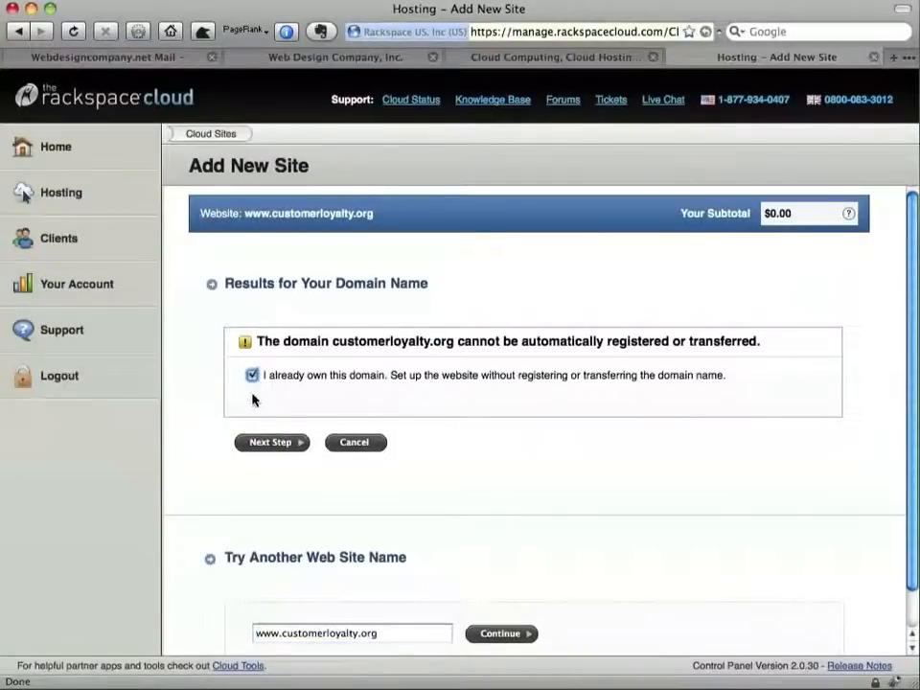
click(261, 442)
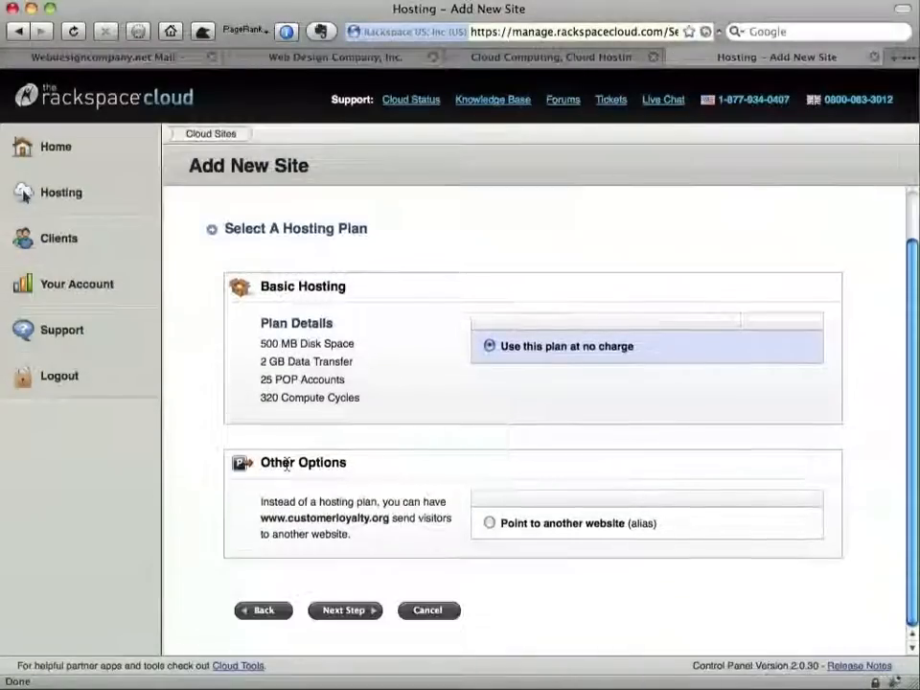
Keep Basic Hosting, give the site 1 database, and proceed to the review page
click(347, 609)
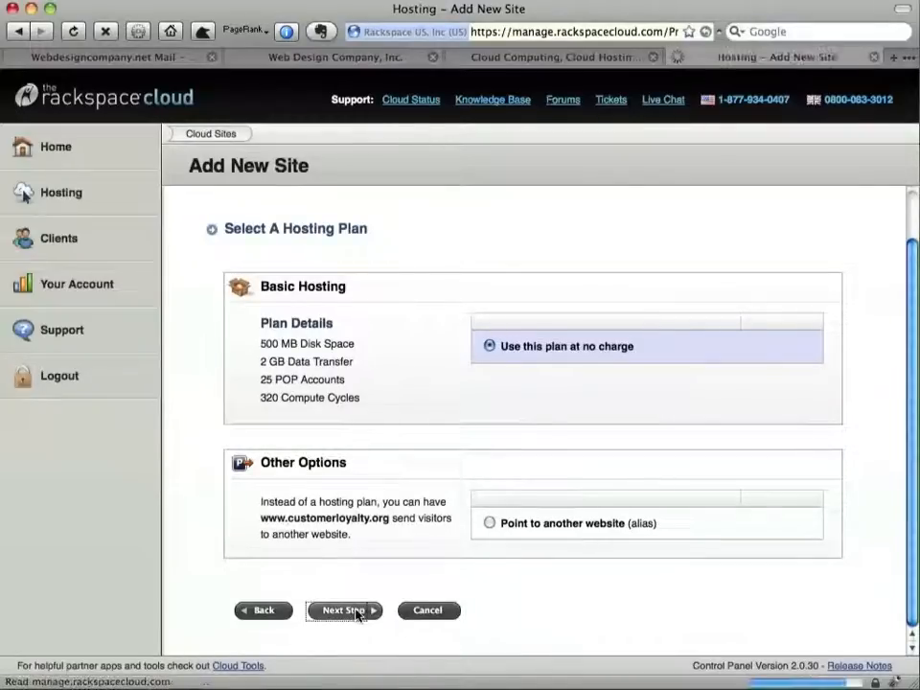
scroll(356, 515, down, 5)
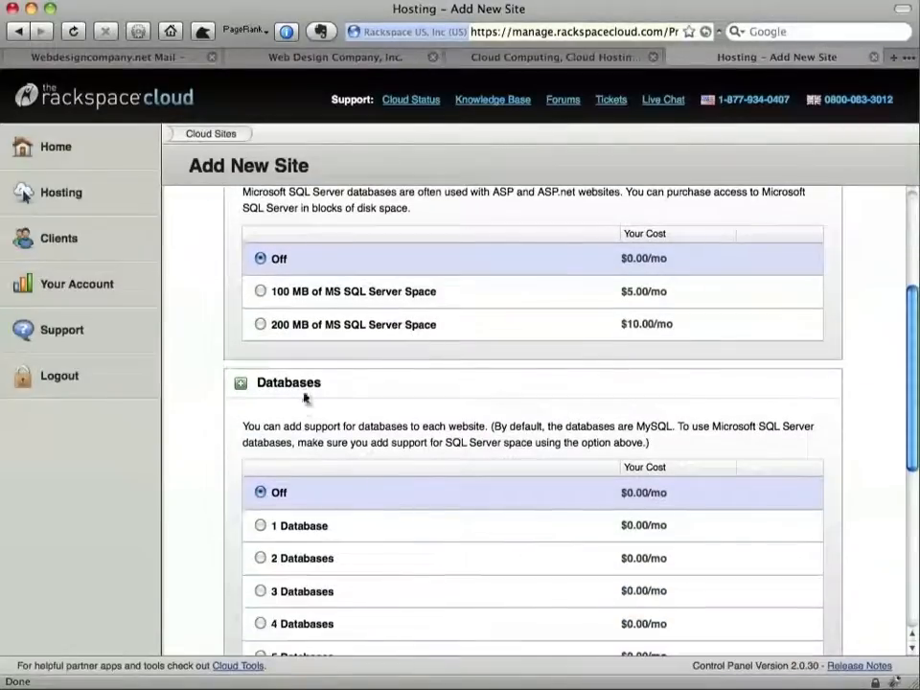
click(260, 525)
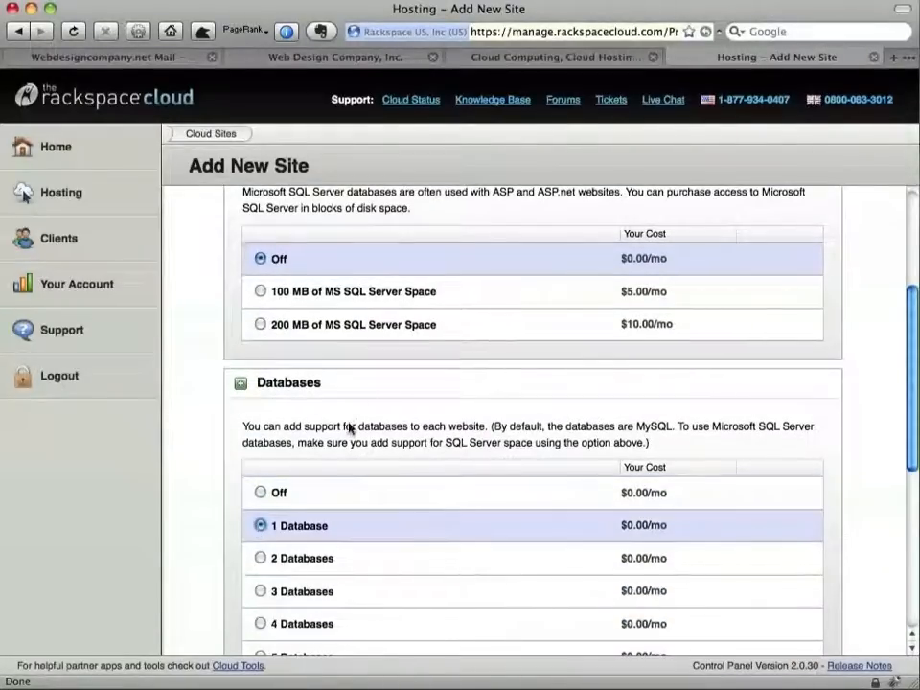
scroll(379, 413, down, 4)
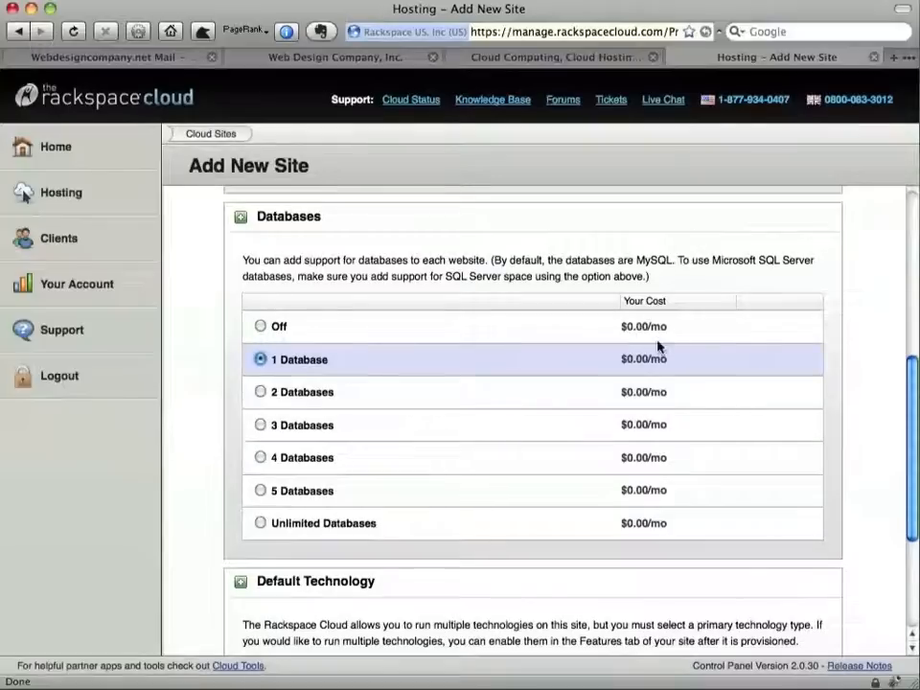
scroll(564, 433, down, 5)
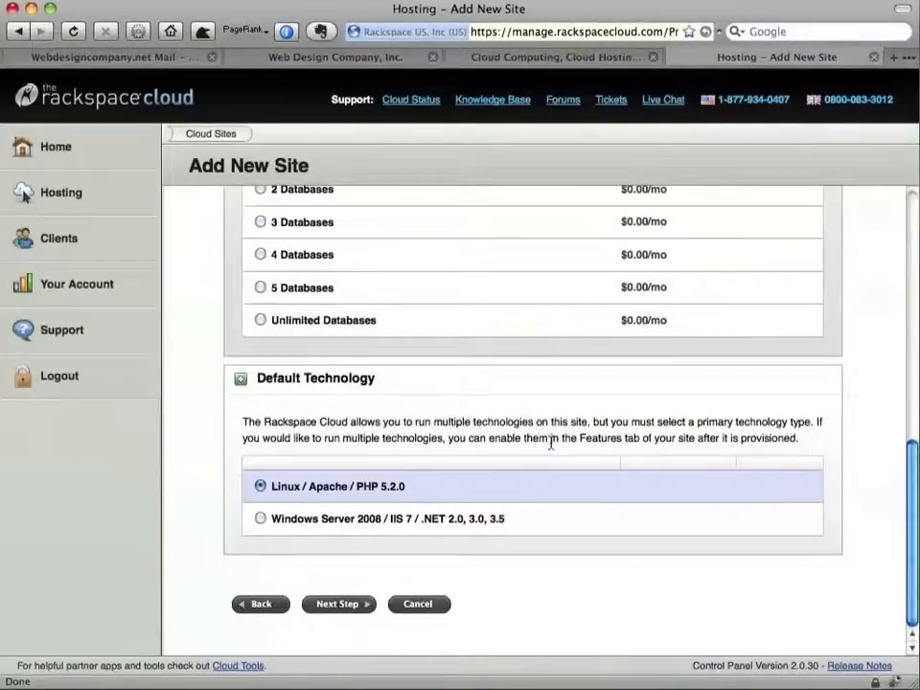
click(332, 605)
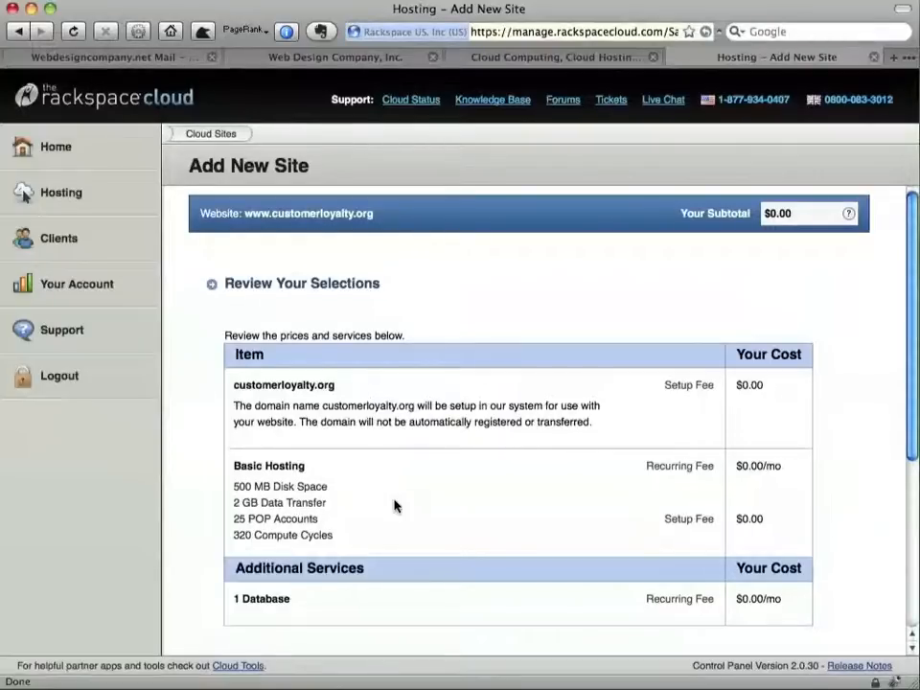
scroll(393, 507, down, 5)
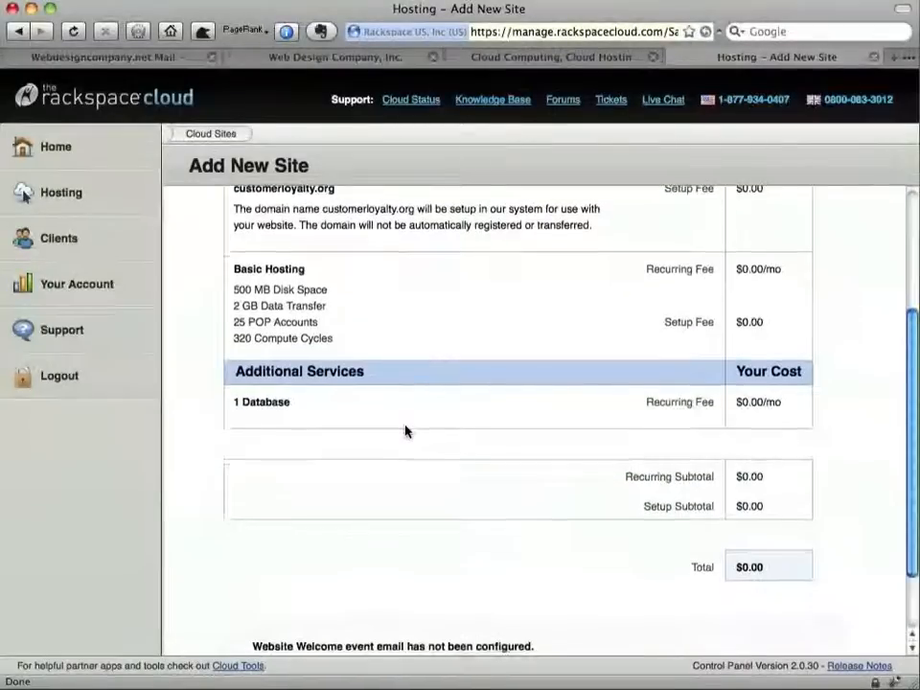
scroll(404, 432, down, 2)
click(337, 617)
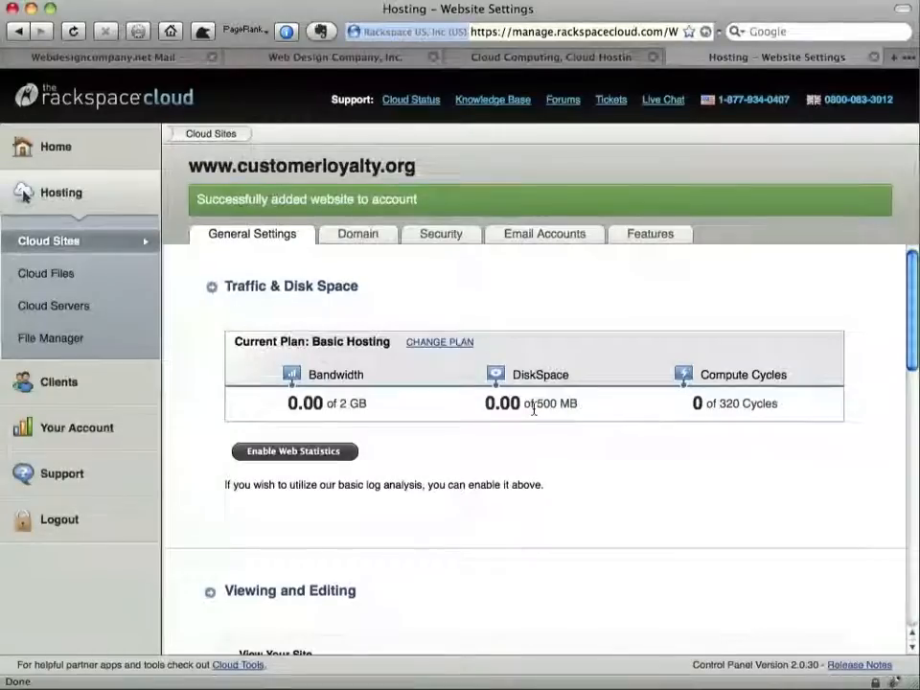
scroll(532, 405, down, 10)
scroll(534, 411, up, 4)
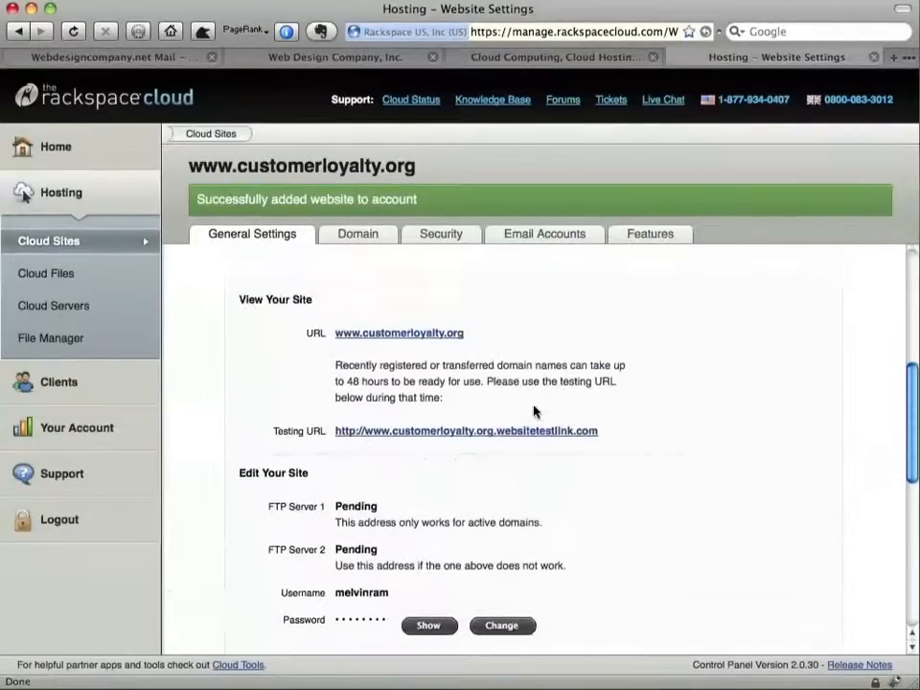
scroll(534, 412, down, 8)
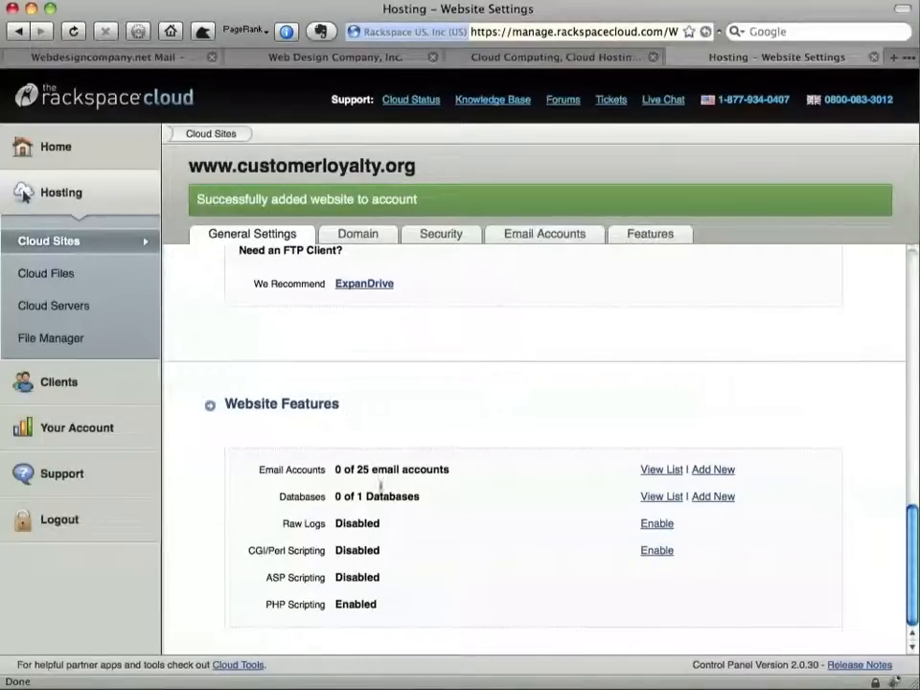
Start a database for customerloyalty.org, entering its name and the database username
click(719, 498)
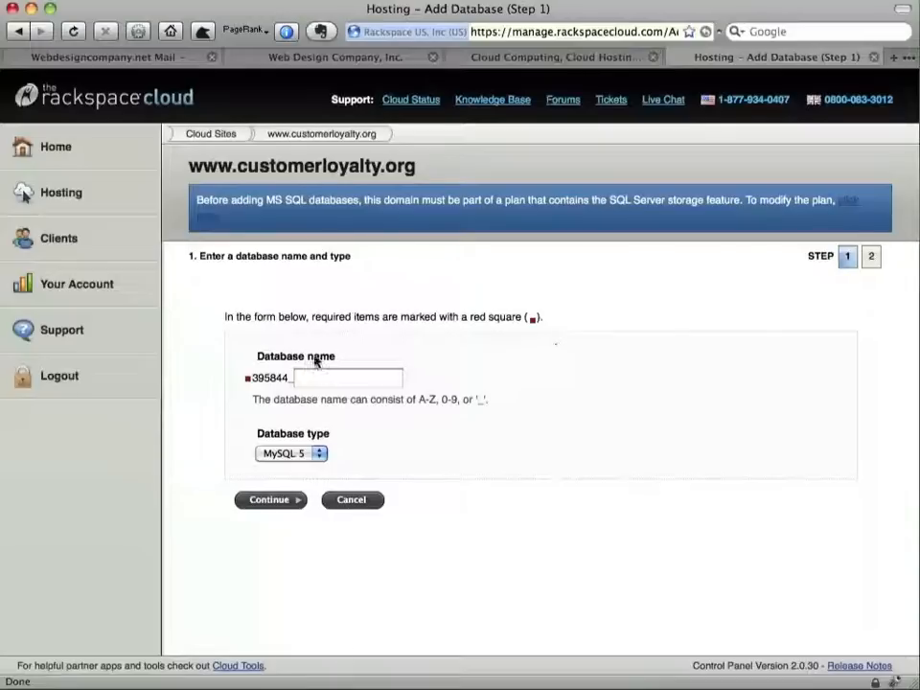
click(323, 374)
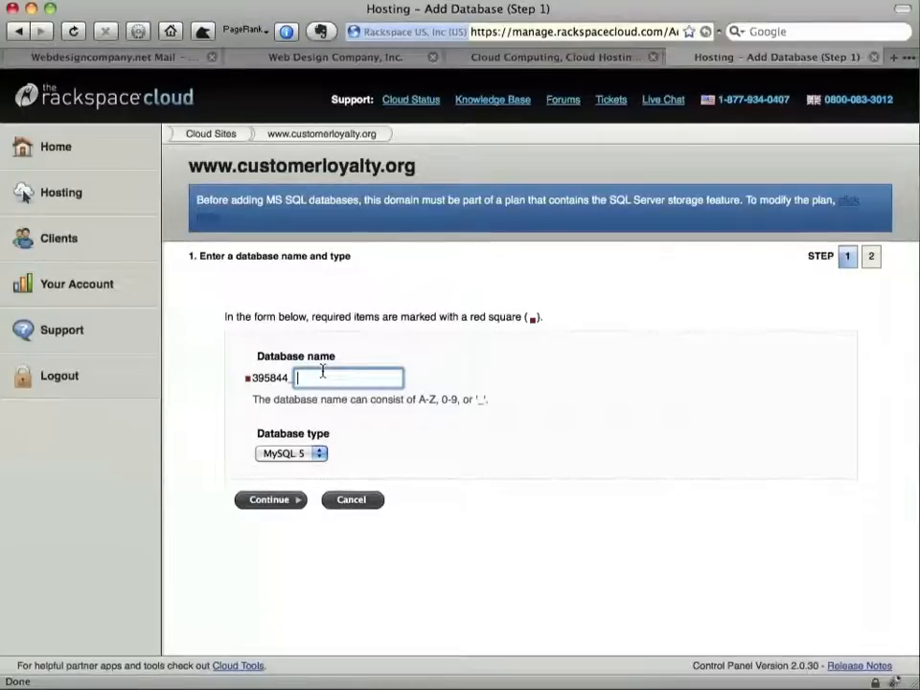
text(cl)
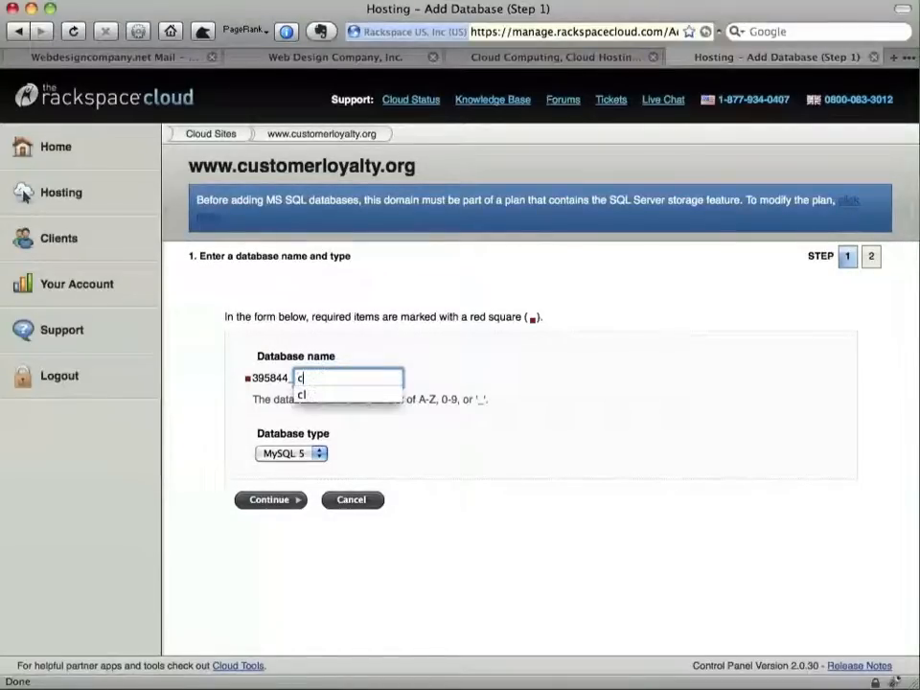
click(281, 500)
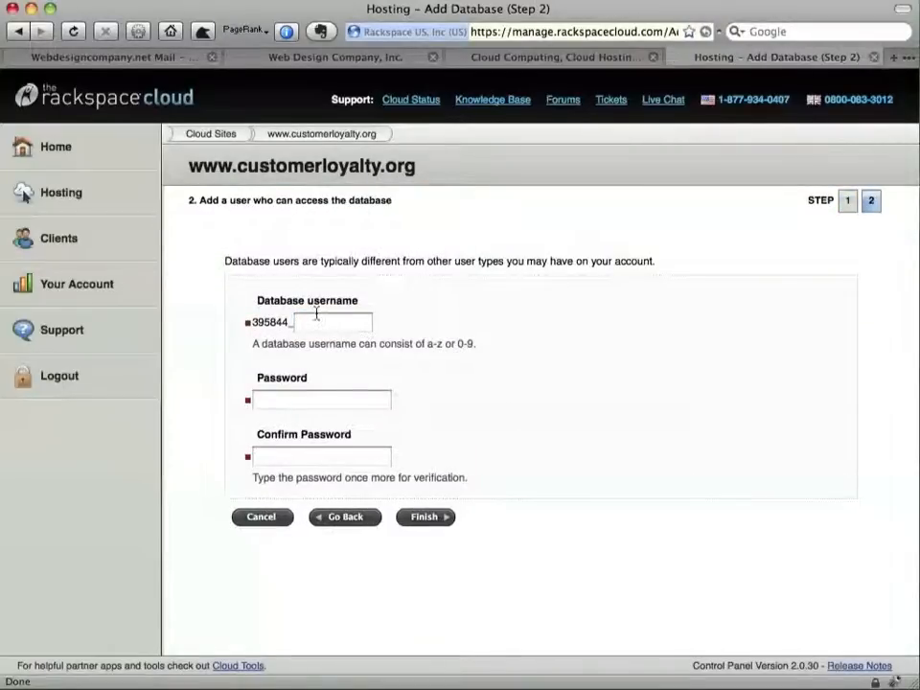
click(316, 323)
text(cl)
Enter the database user's password in both the Password and Confirm Password fields
click(352, 401)
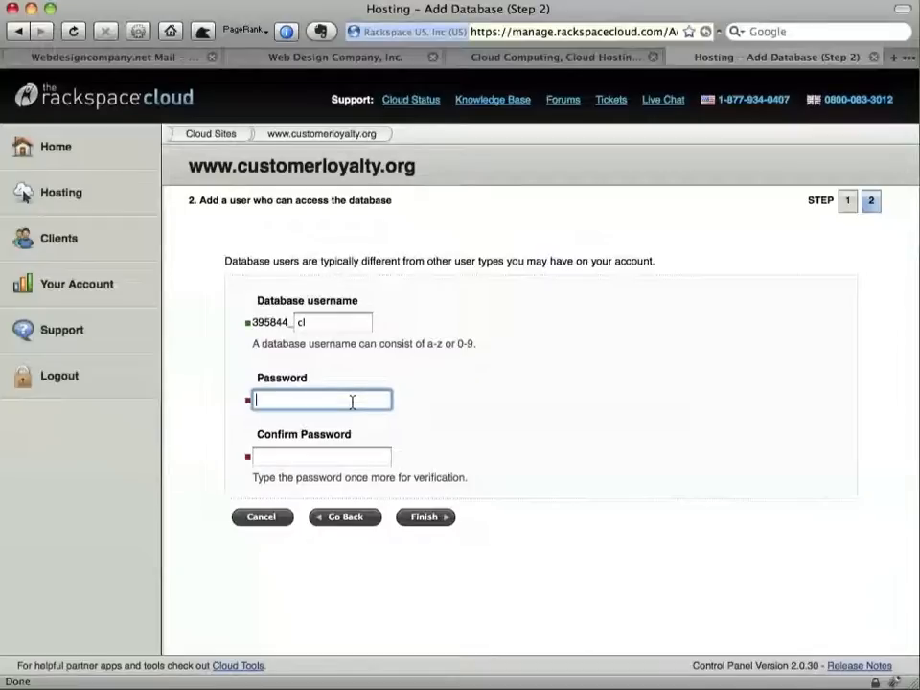
key(super+l)
key(BackSpace)
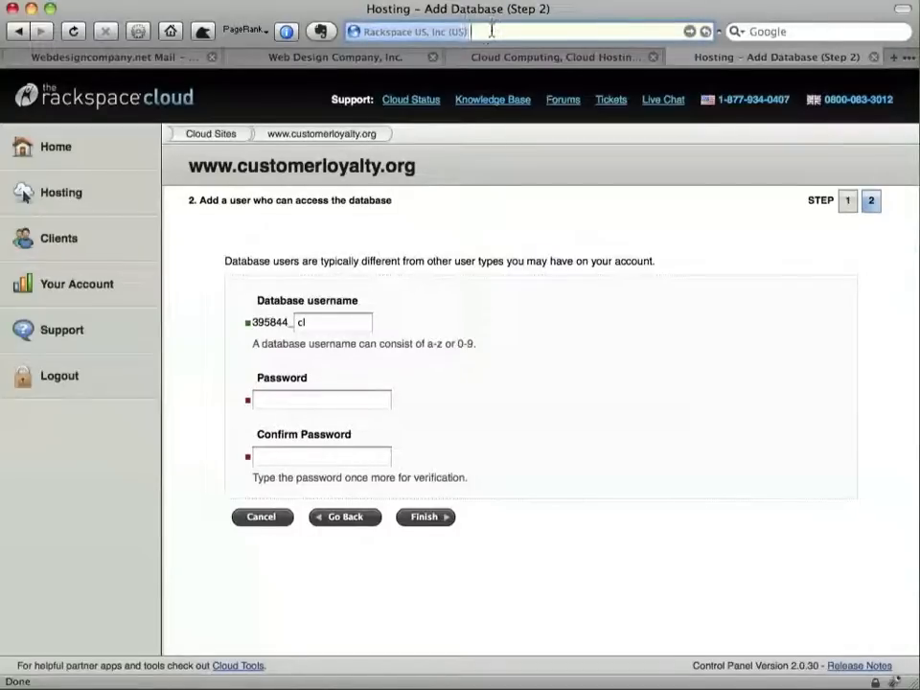
text(Password1)
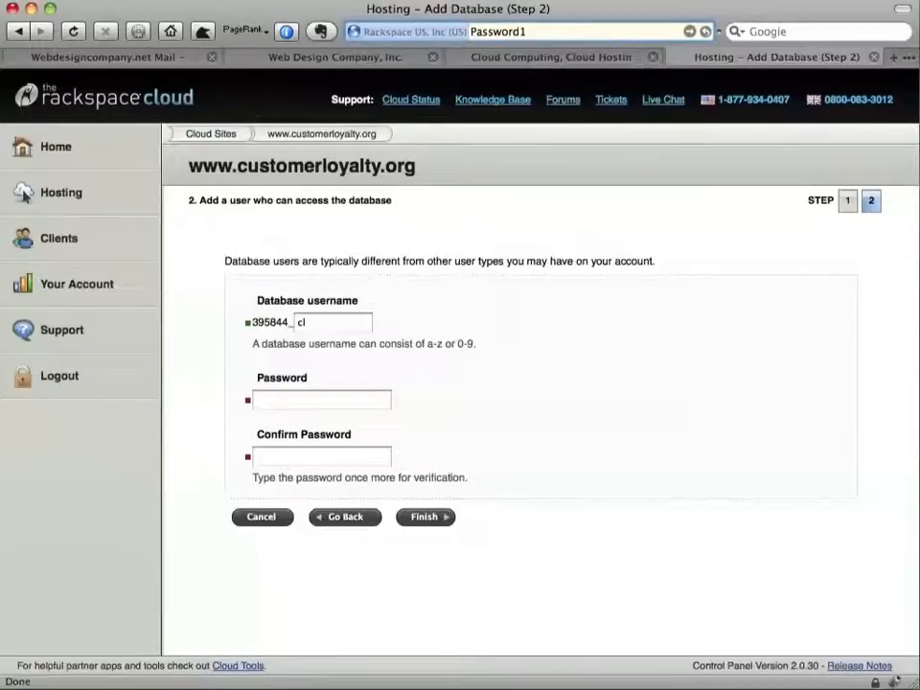
key(super+a)
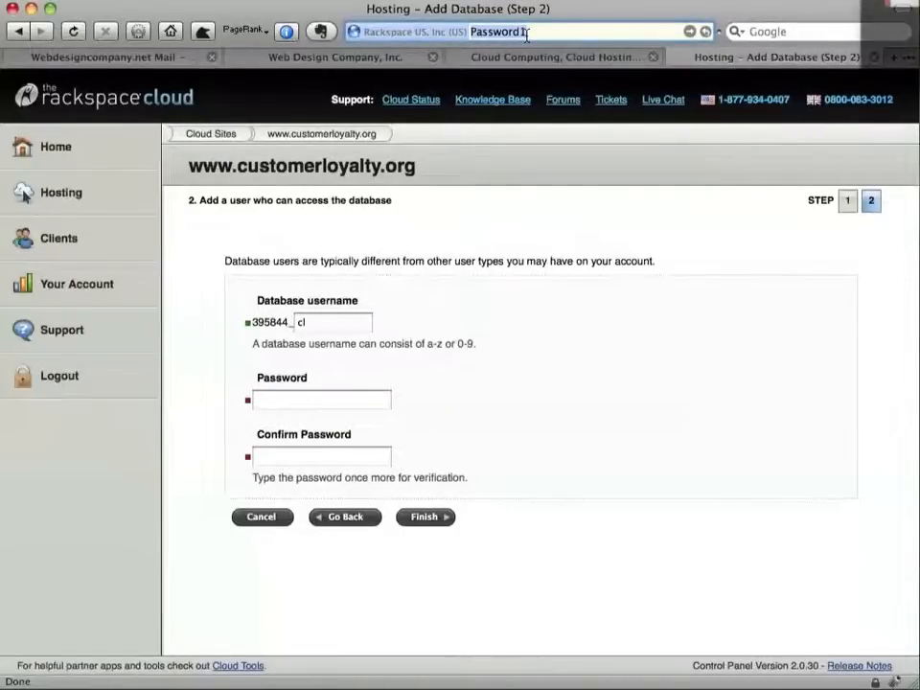
click(910, 66)
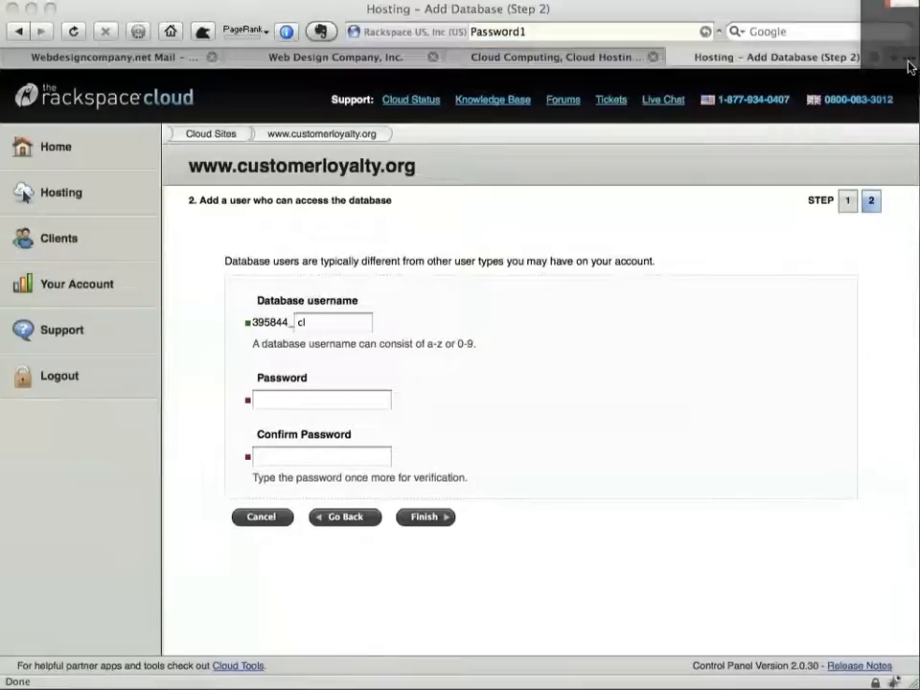
click(636, 27)
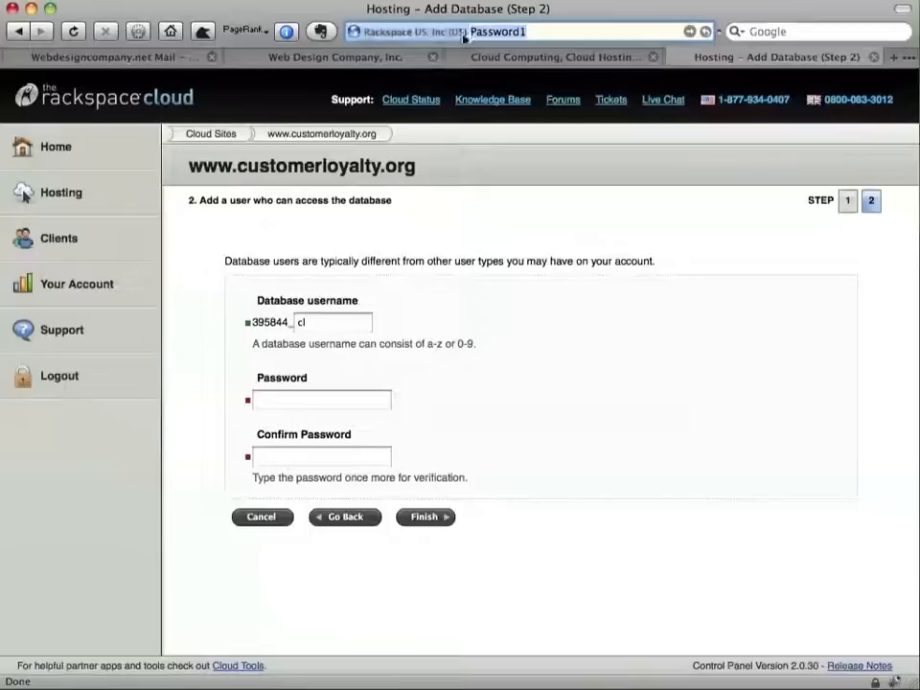
key(super+x)
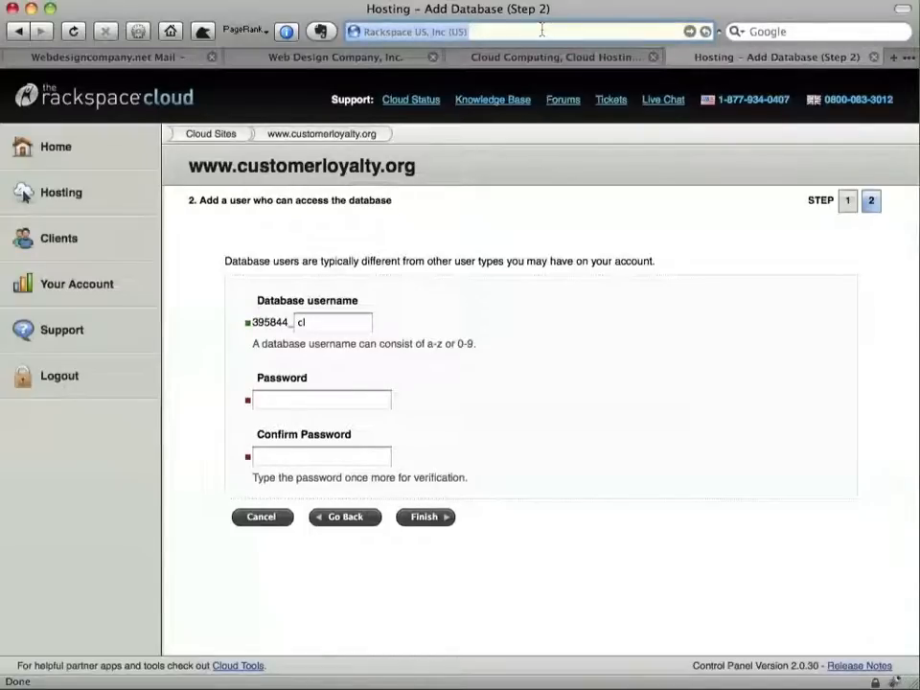
click(331, 401)
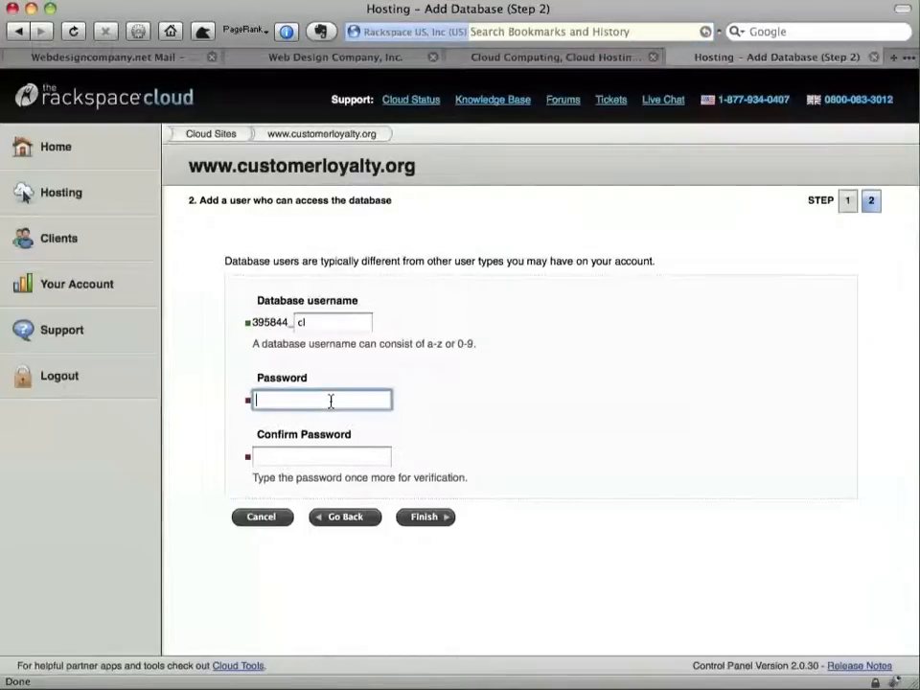
key(super+v)
key(Tab)
key(super+v)
Create the MySQL 5 database, decline saving the password, and go to File Manager
click(422, 520)
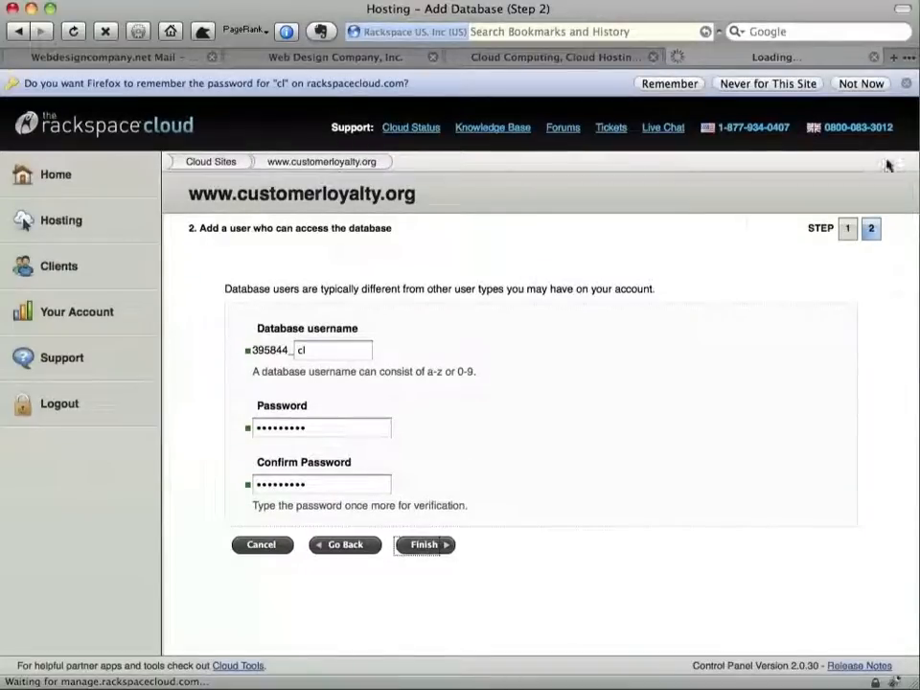
click(907, 85)
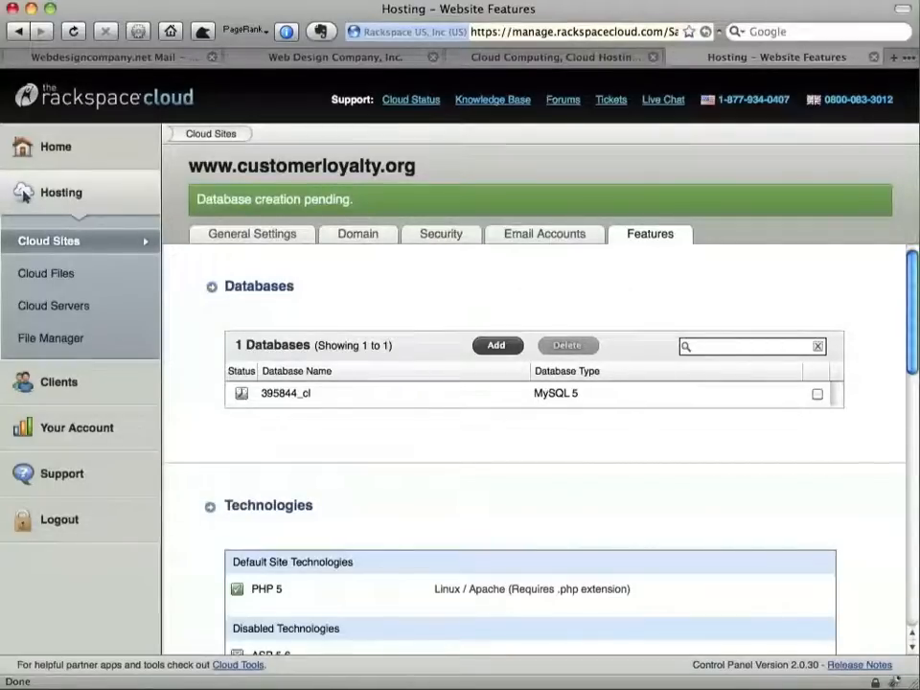
click(64, 352)
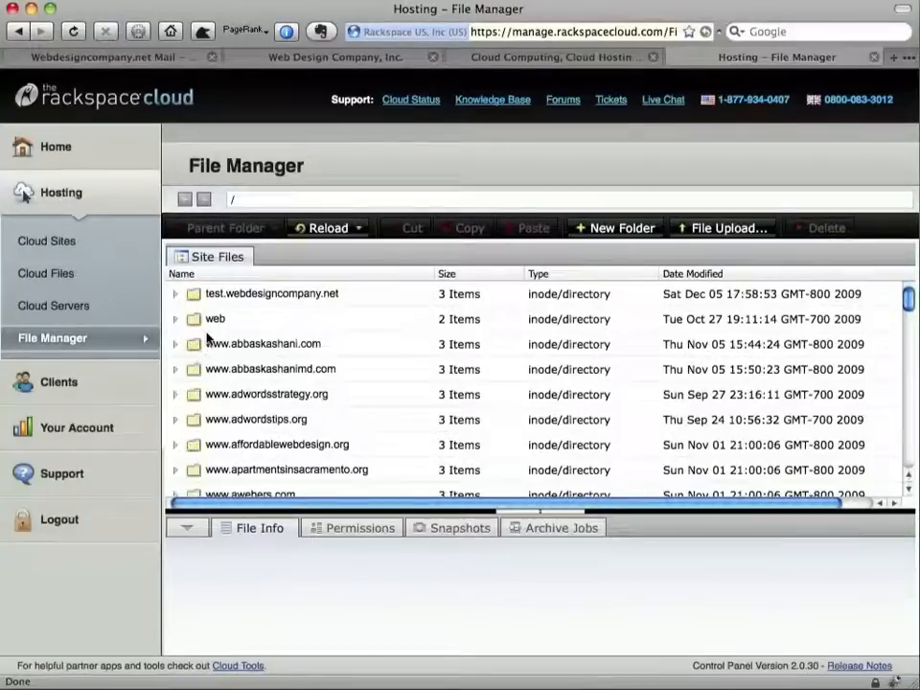
mouse_move(194, 326)
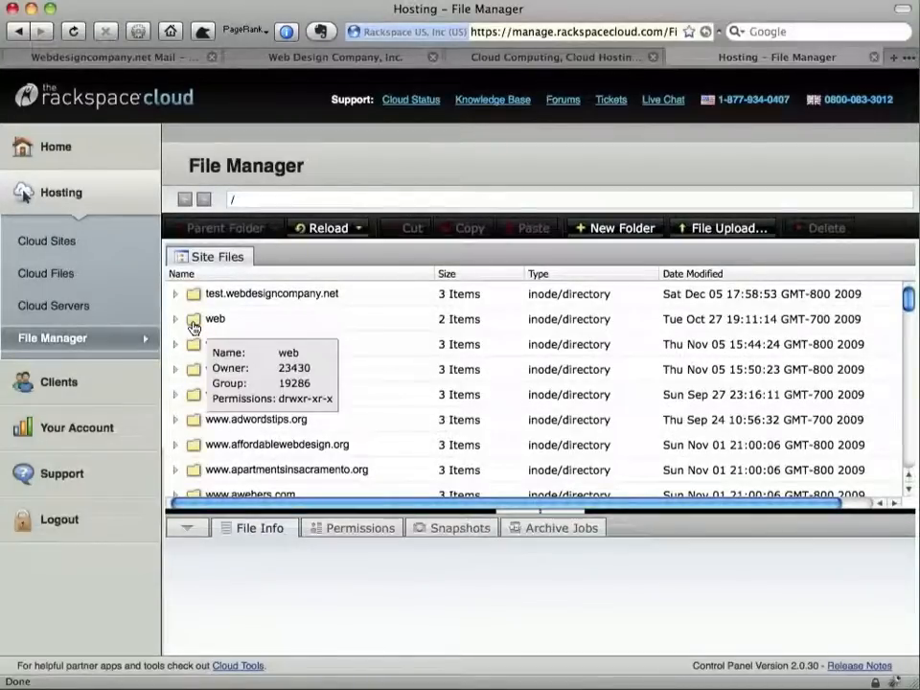
click(175, 320)
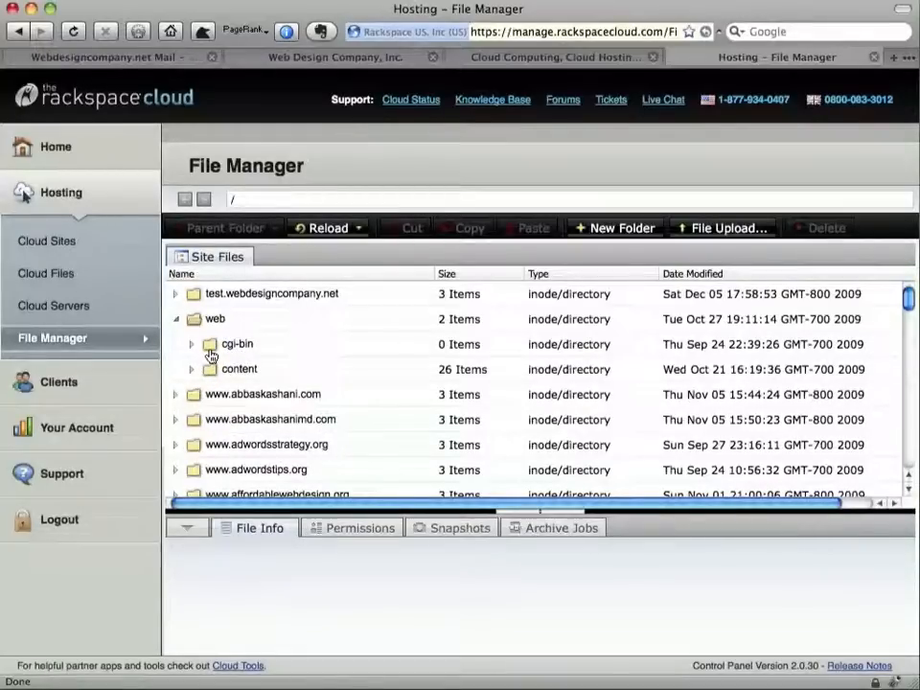
scroll(259, 376, down, 5)
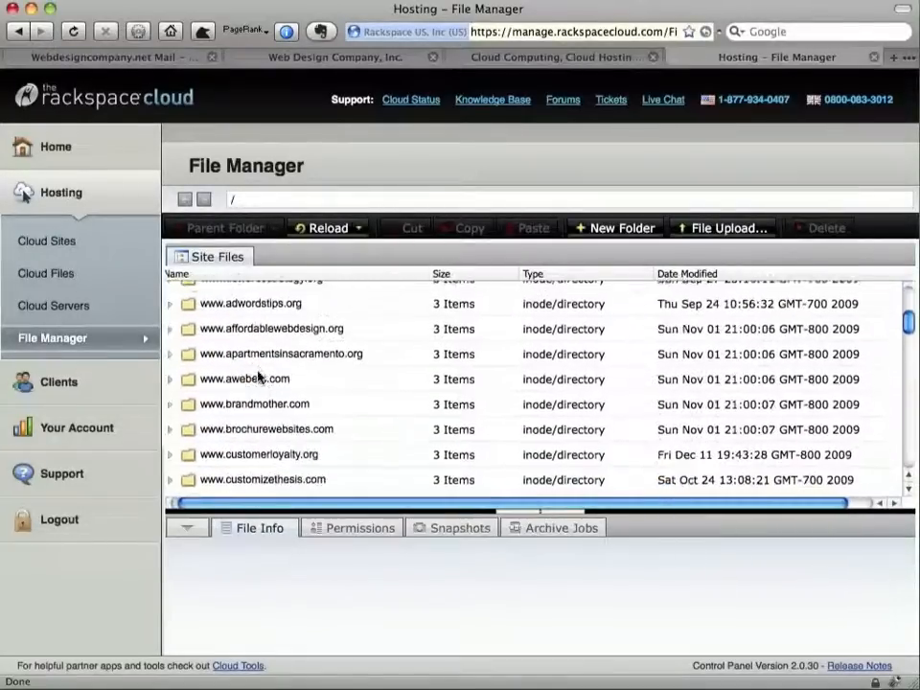
click(176, 457)
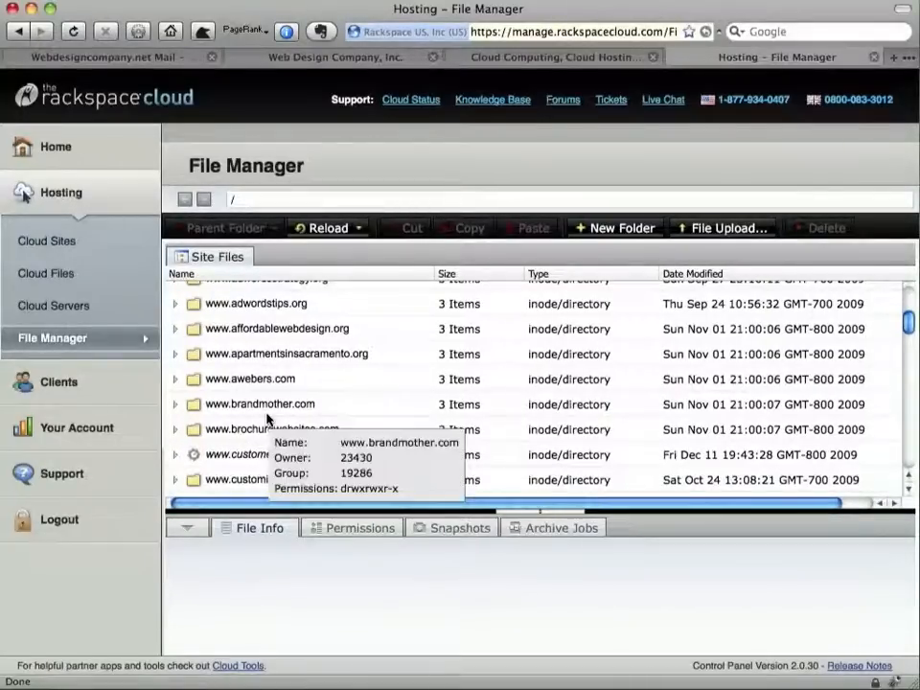
scroll(268, 417, down, 3)
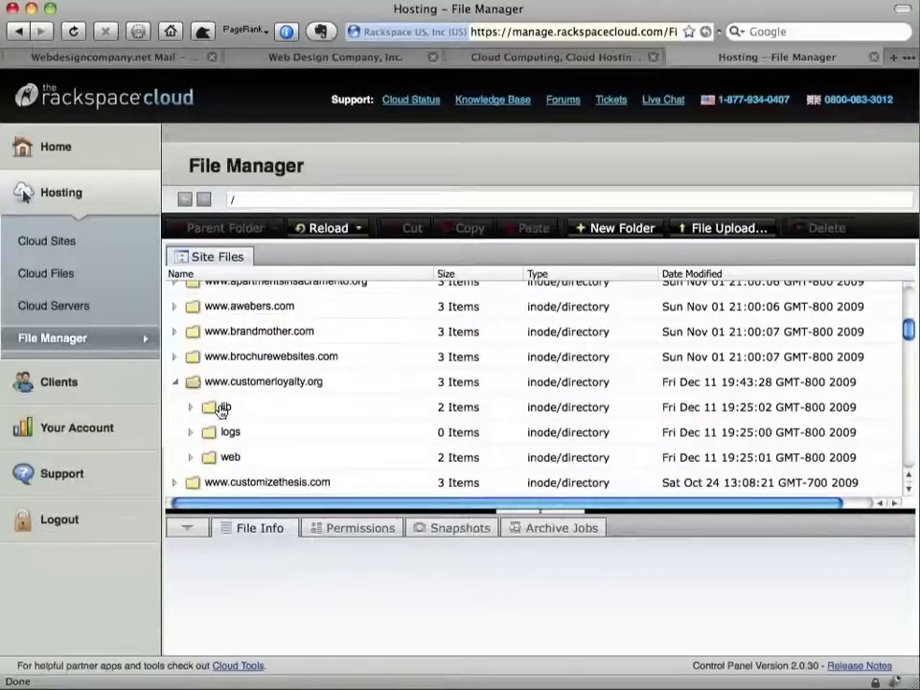
mouse_move(222, 408)
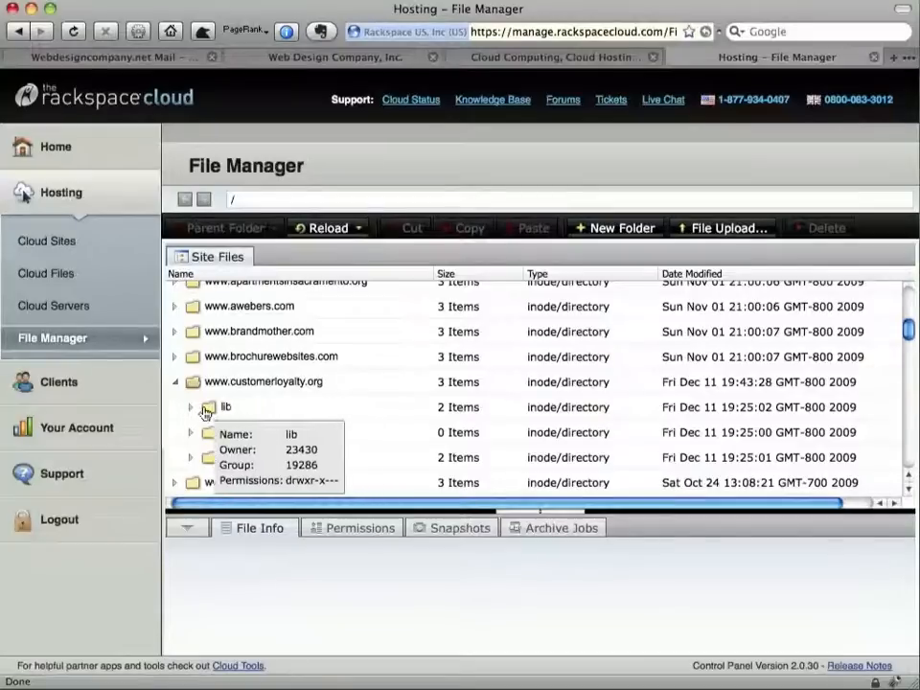
click(191, 408)
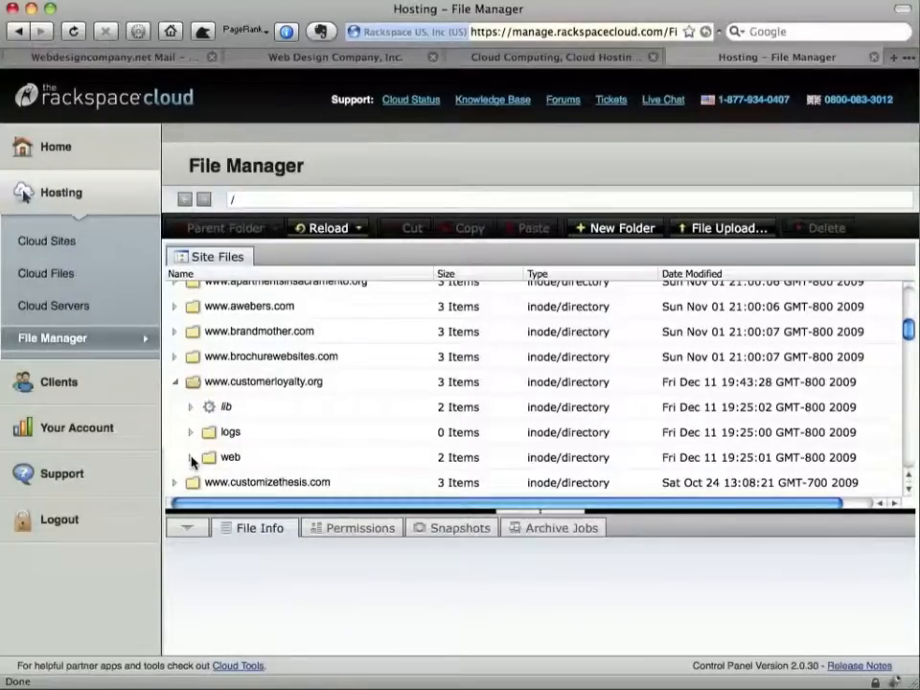
mouse_move(191, 462)
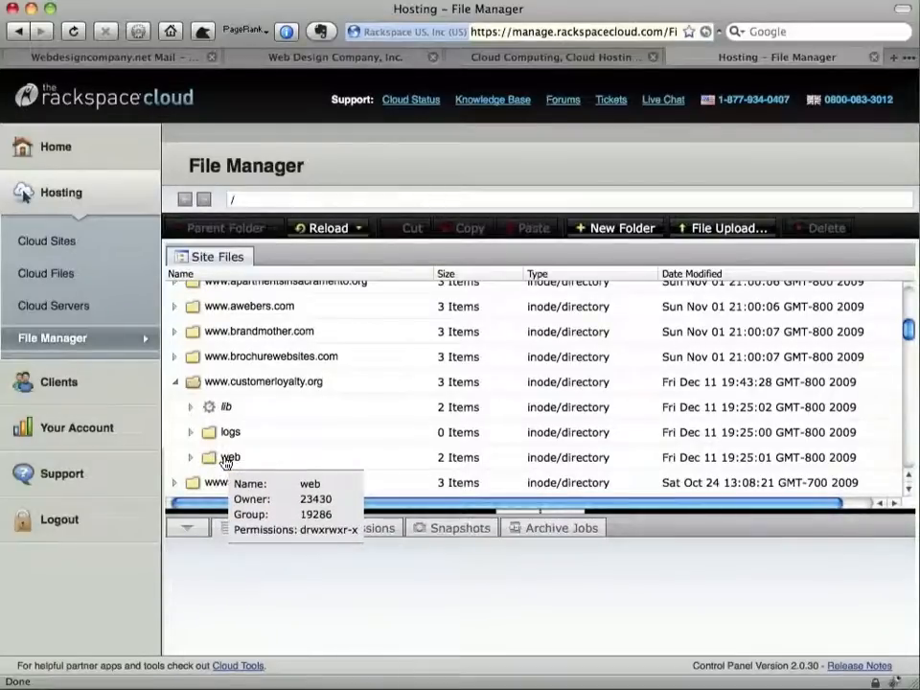
click(191, 407)
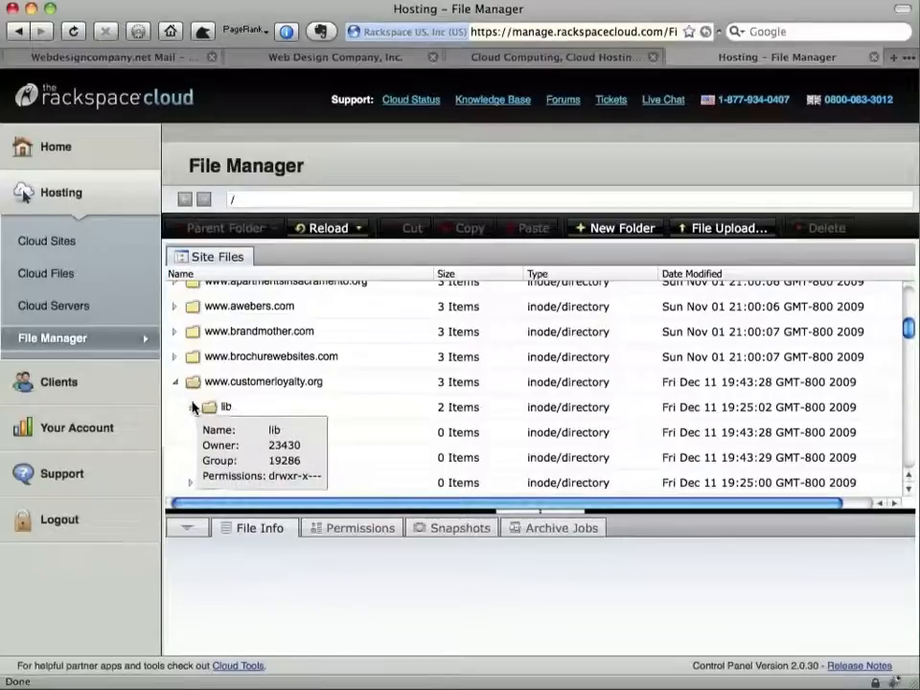
click(193, 409)
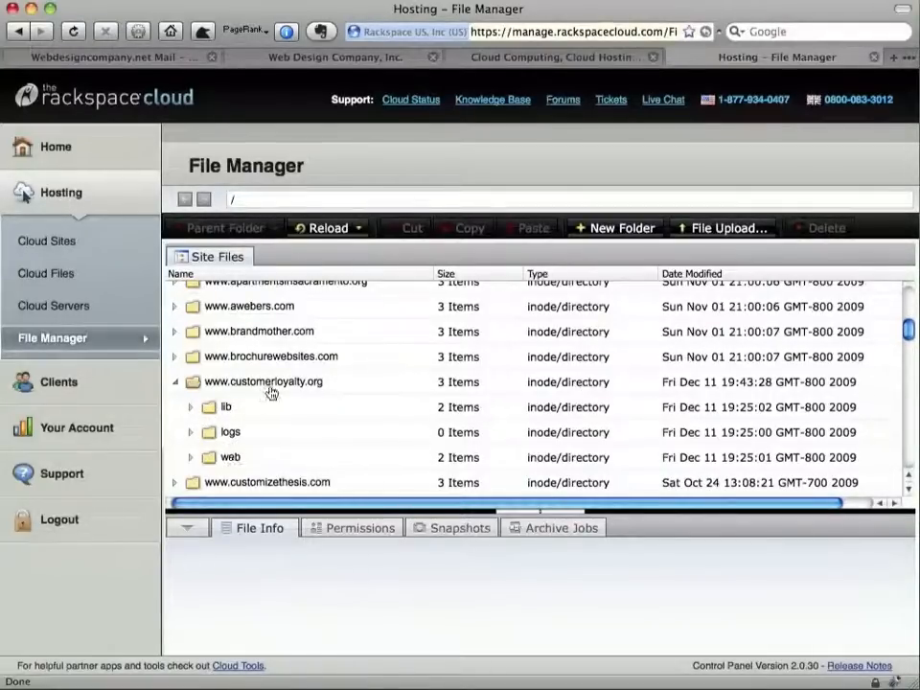
Expand the site's web/content folder to reveal index.html (914.0 Bytes)
click(191, 458)
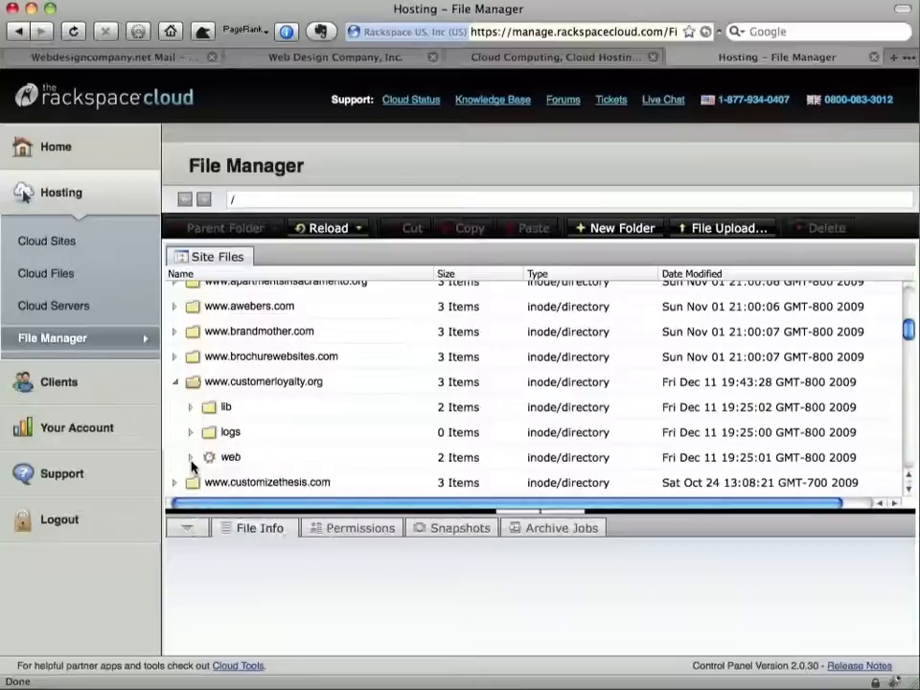
scroll(289, 405, down, 2)
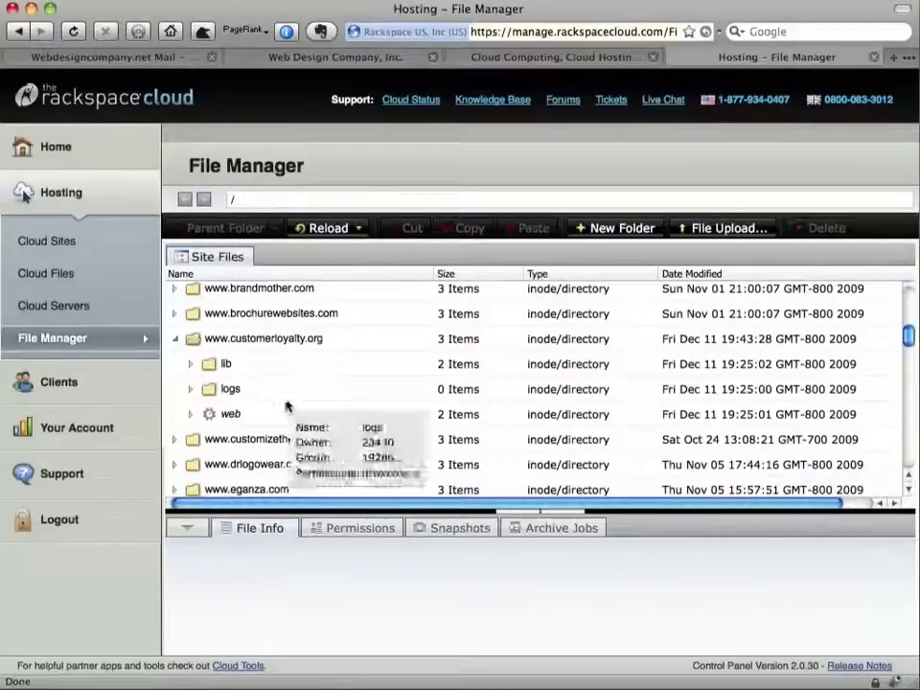
scroll(290, 393, down, 3)
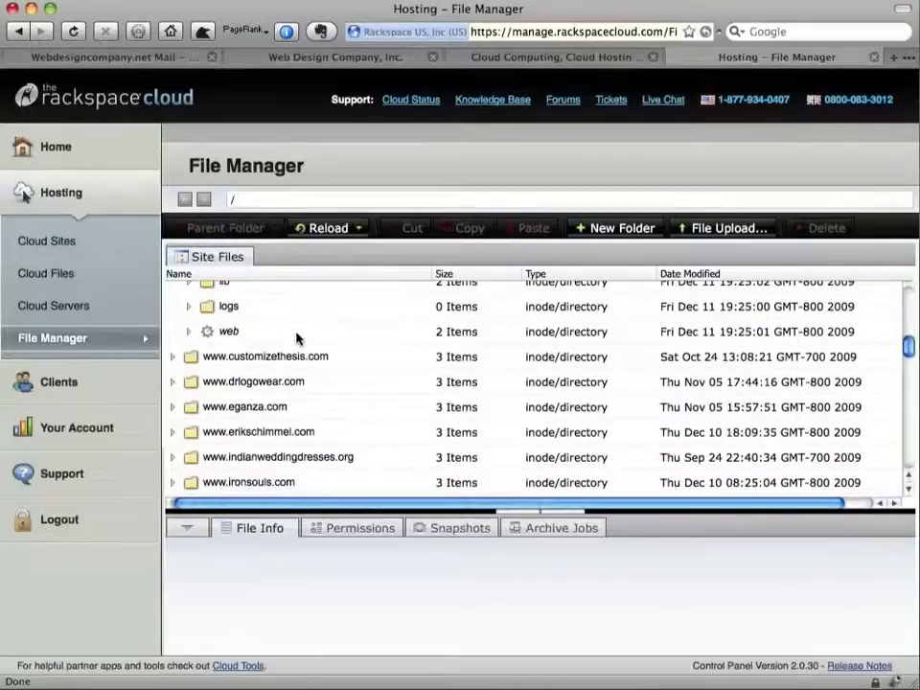
scroll(202, 332, up, 2)
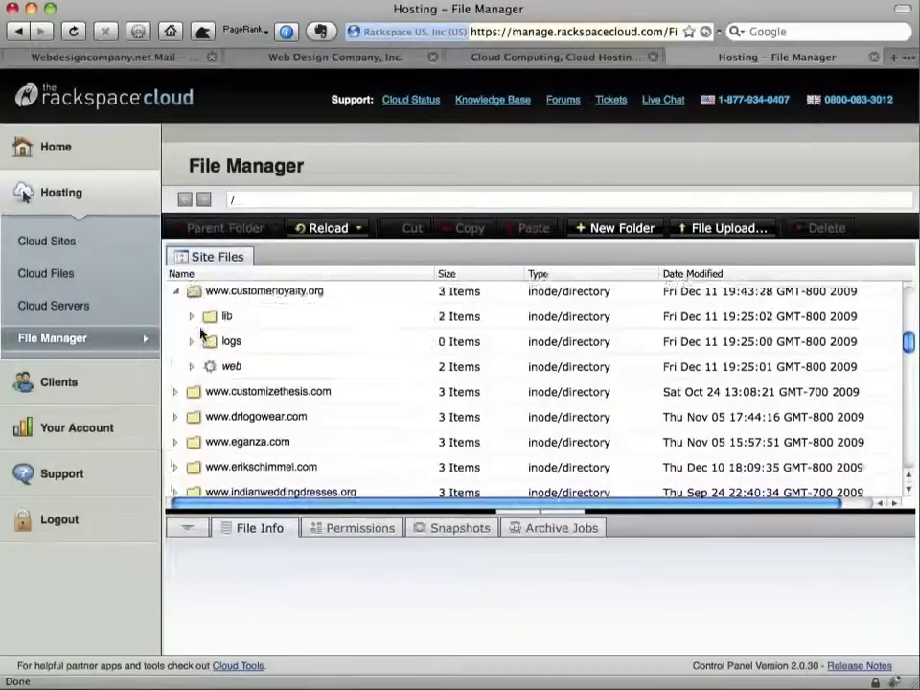
scroll(202, 332, up, 1)
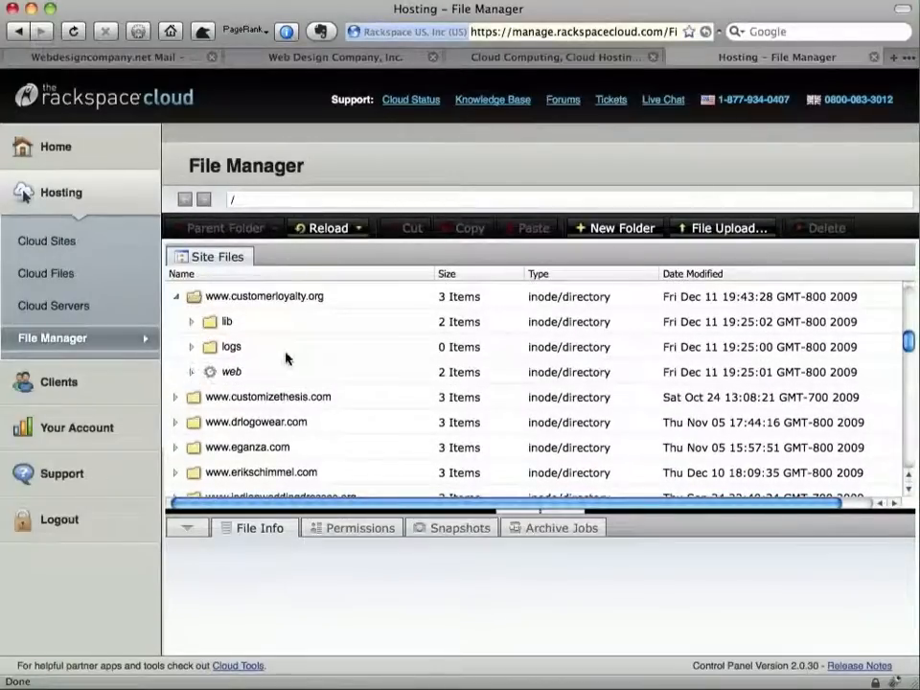
mouse_move(286, 358)
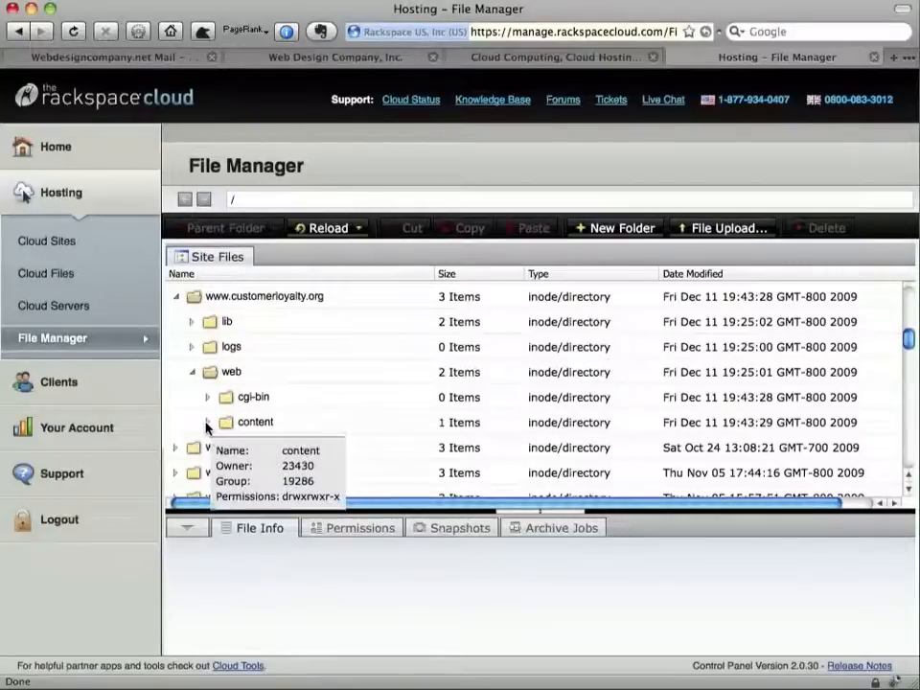
click(243, 430)
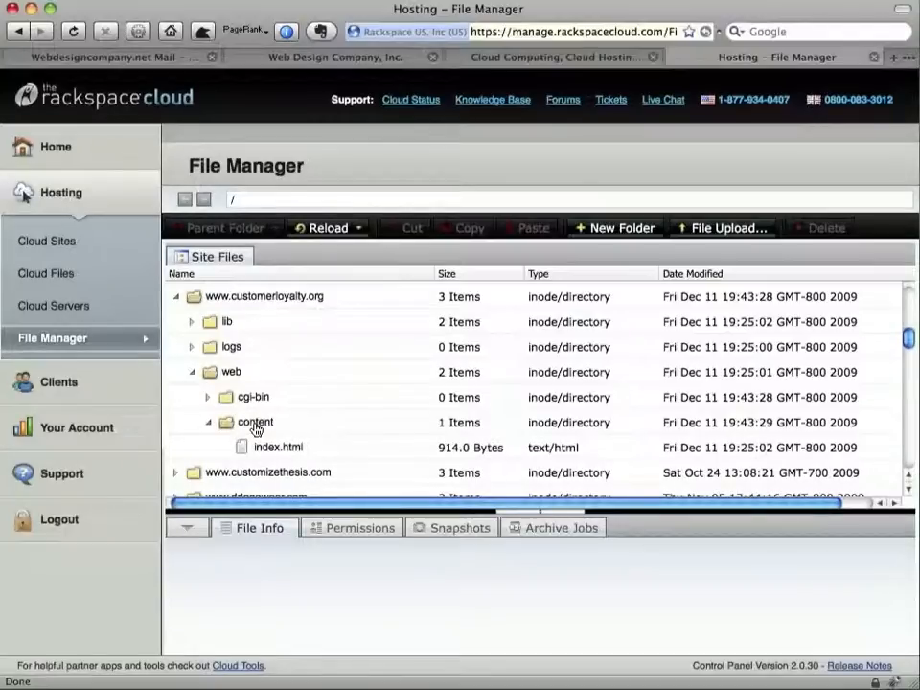
key(super+t)
text(c)
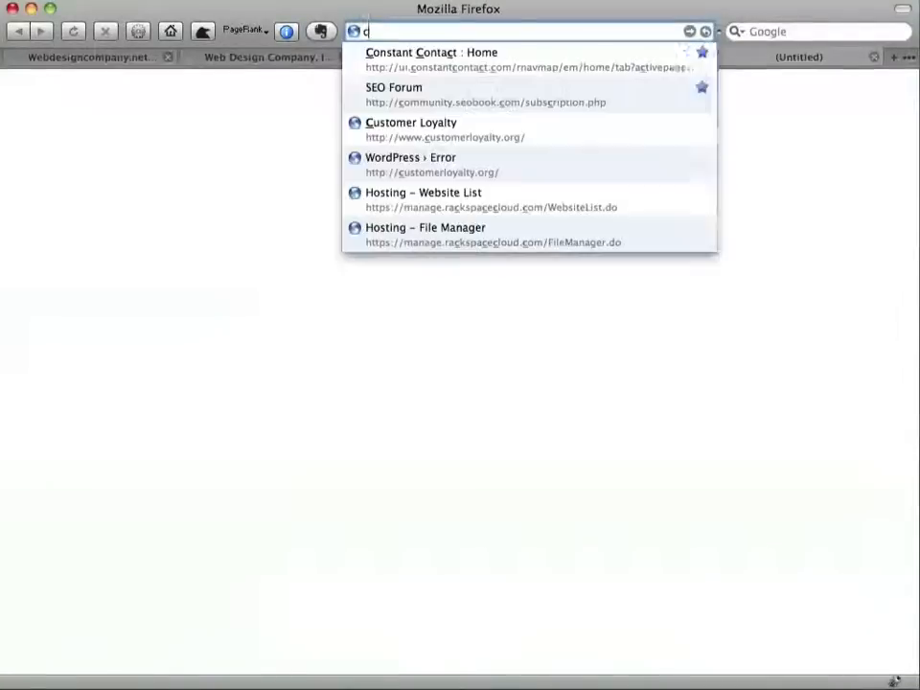
text(ustomer)
key(Down)
key(Return)
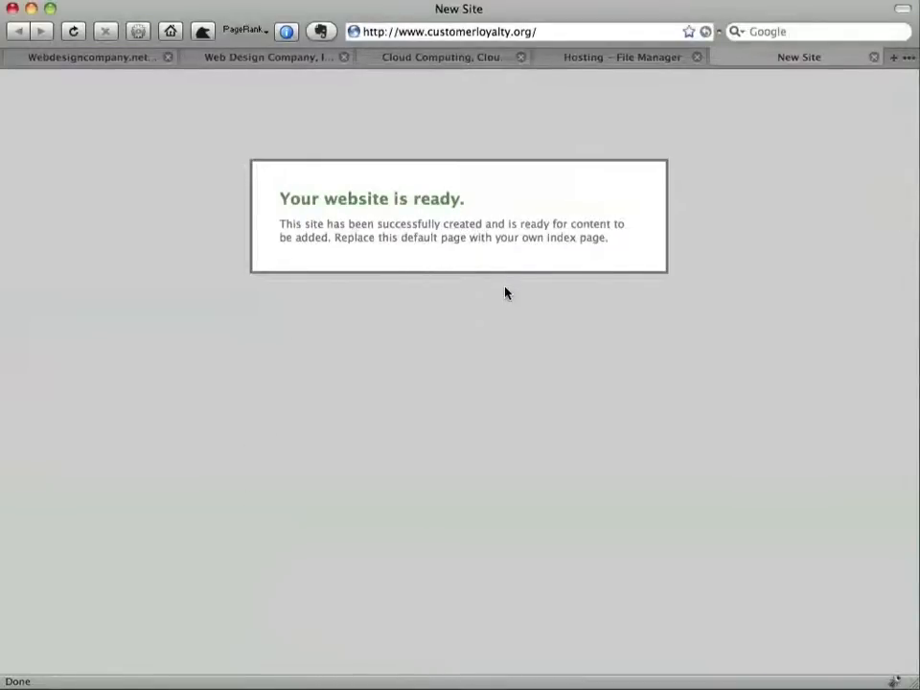
key(ctrl+shift+Tab)
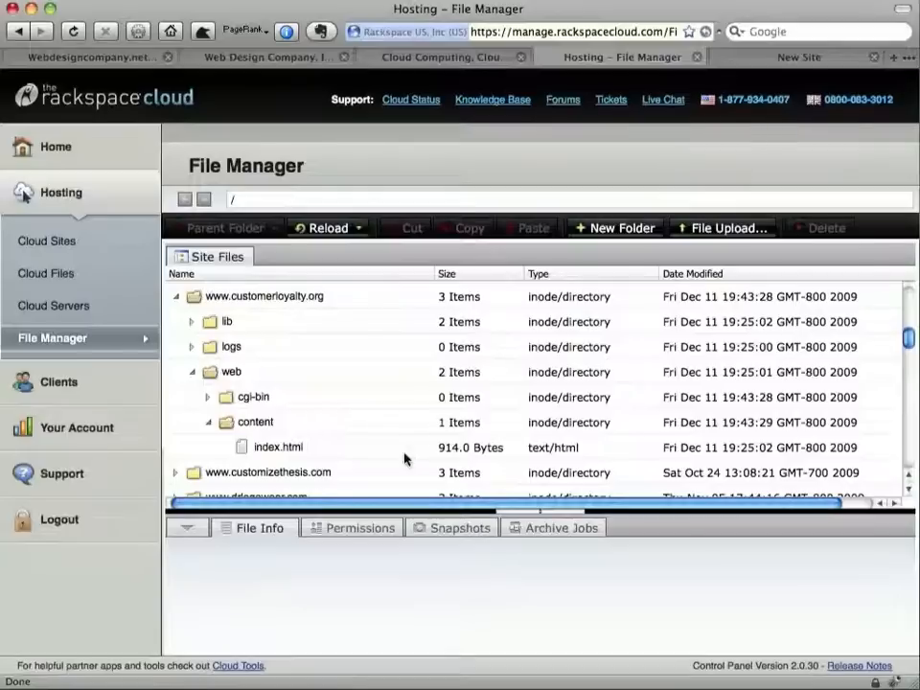
Delete web/content/index.html and reload the site to confirm it returns 403 Forbidden
click(293, 447)
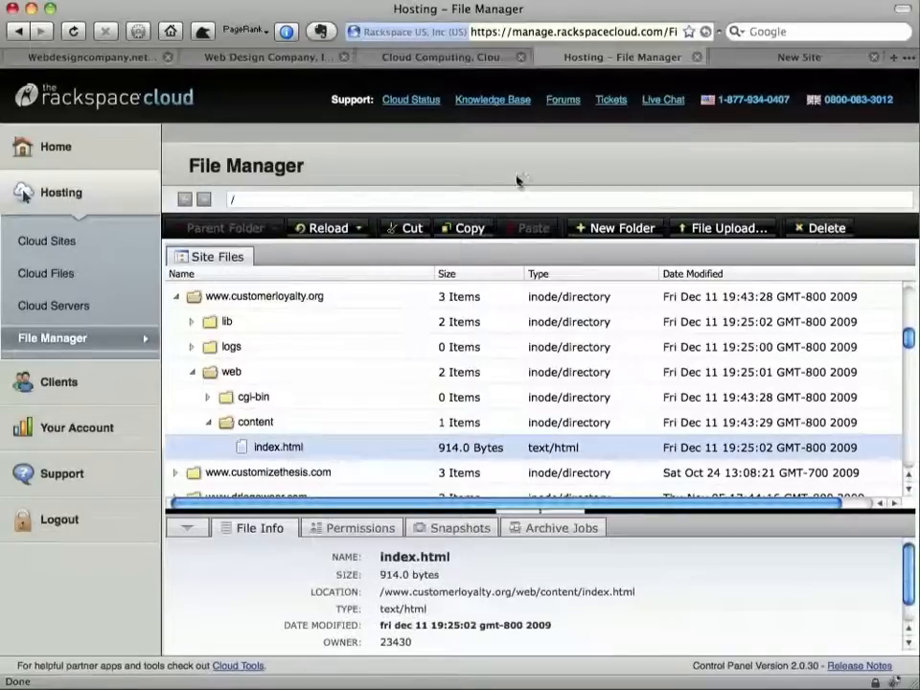
click(817, 228)
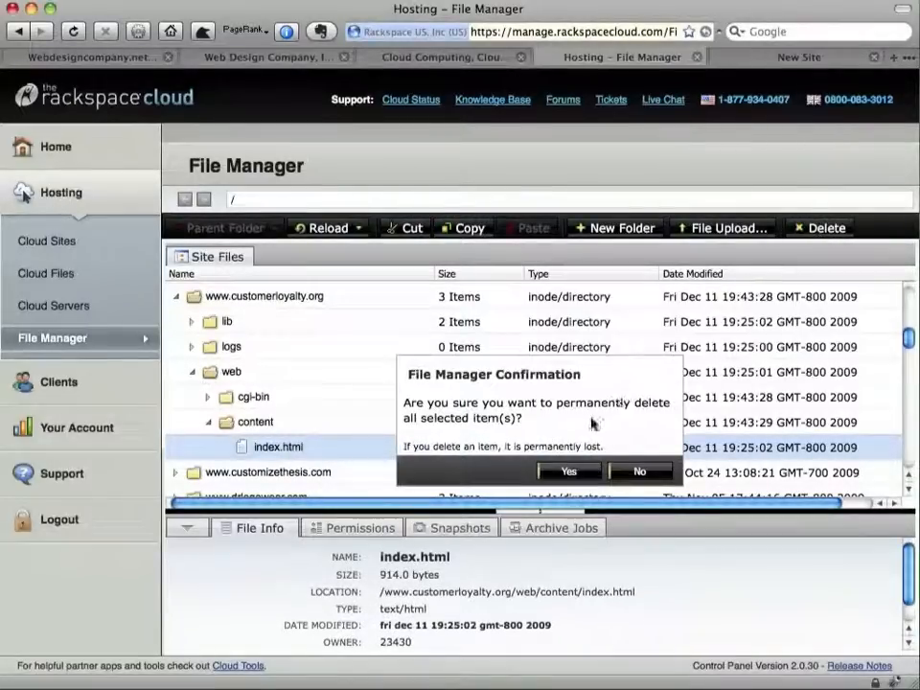
click(580, 472)
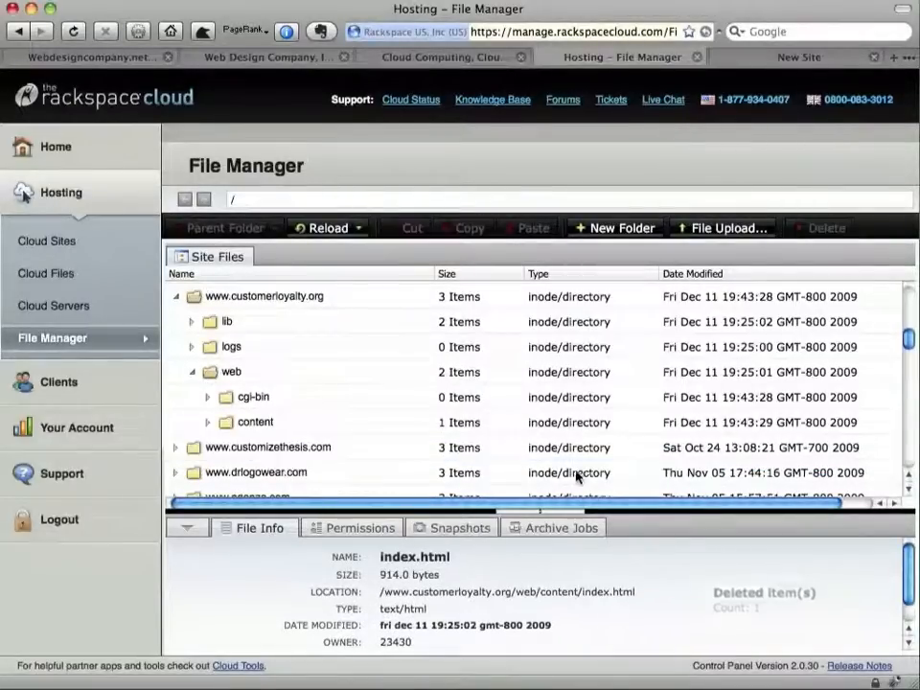
click(757, 61)
key(super+r)
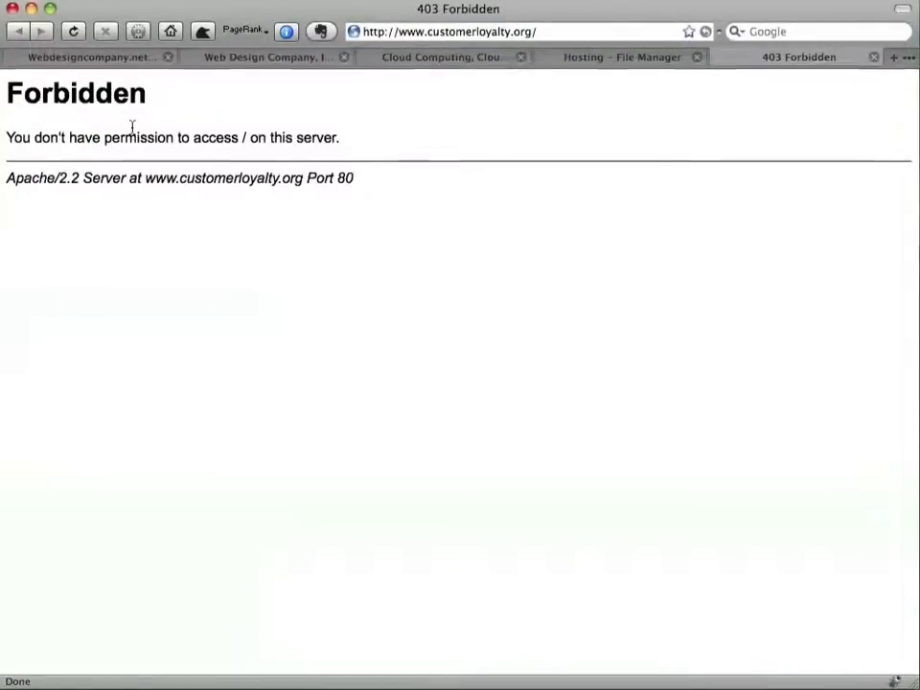
key(ctrl+shift+Tab)
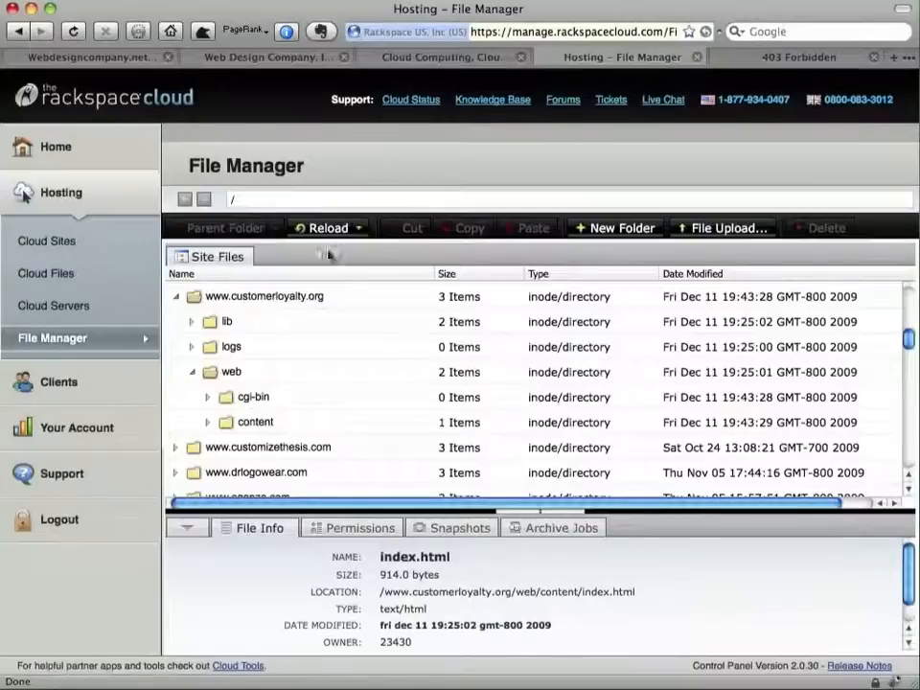
Collapse the site folders and inspect the root web folder's cgi-bin and content holding the WordPress files
click(191, 372)
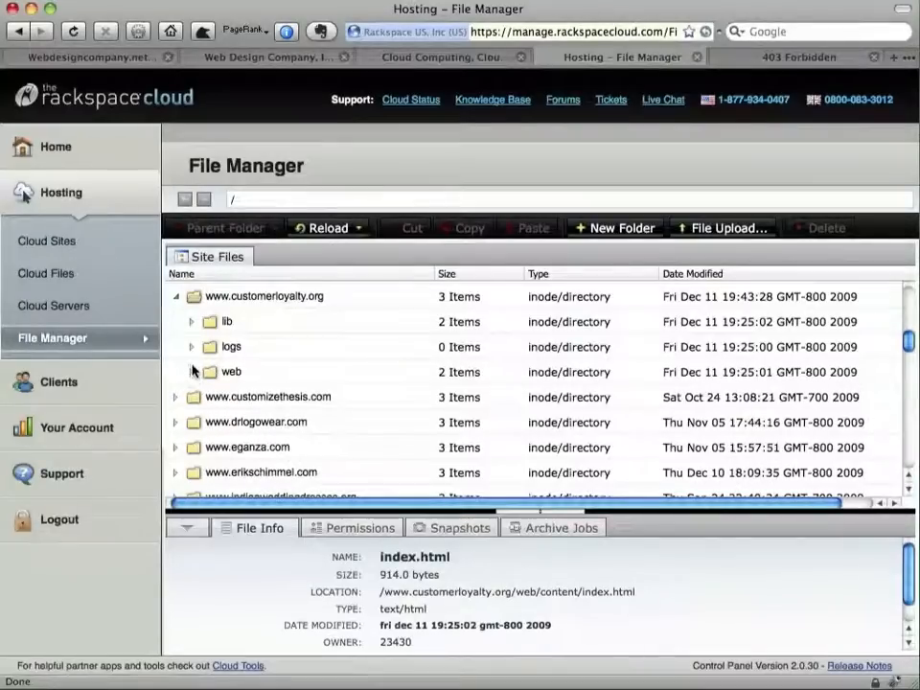
click(176, 297)
scroll(182, 306, up, 5)
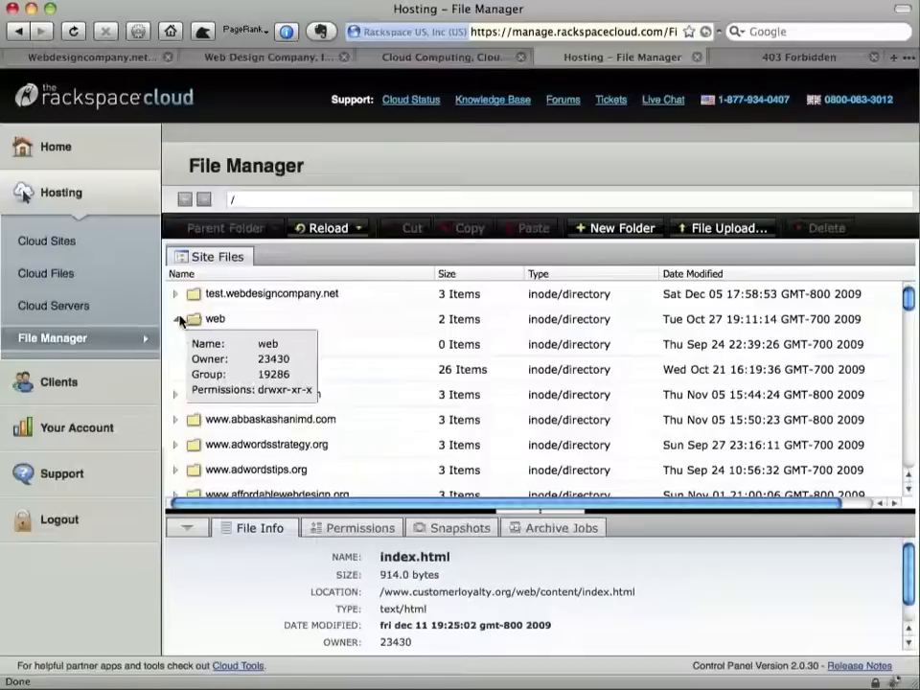
click(176, 320)
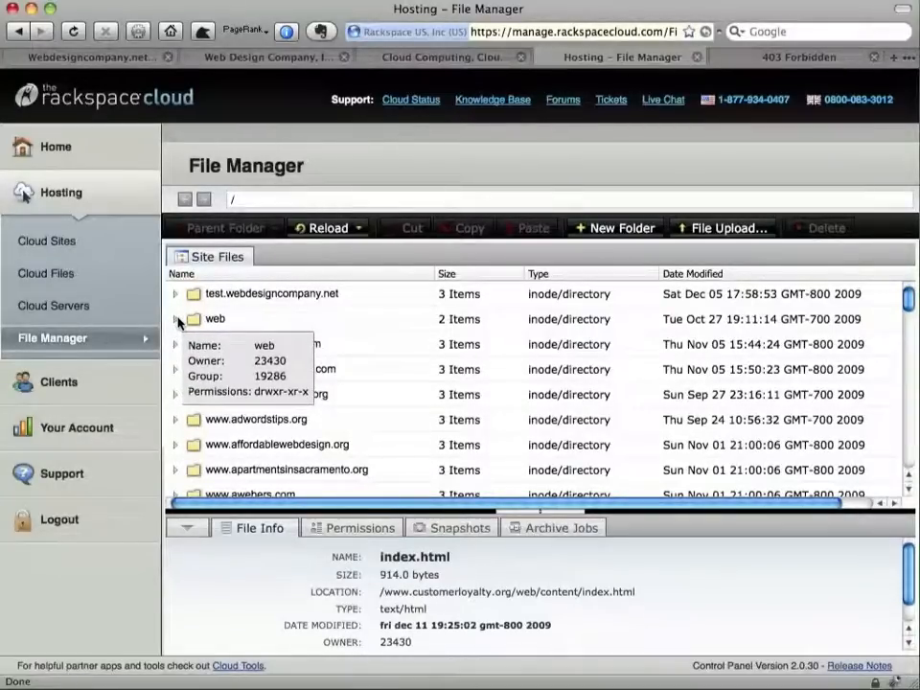
click(176, 321)
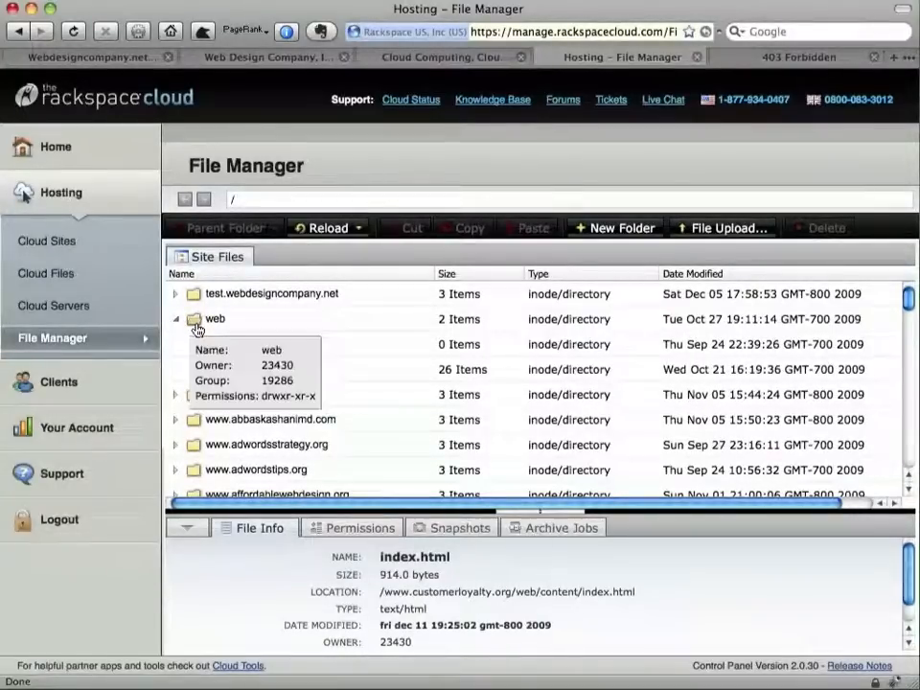
click(296, 330)
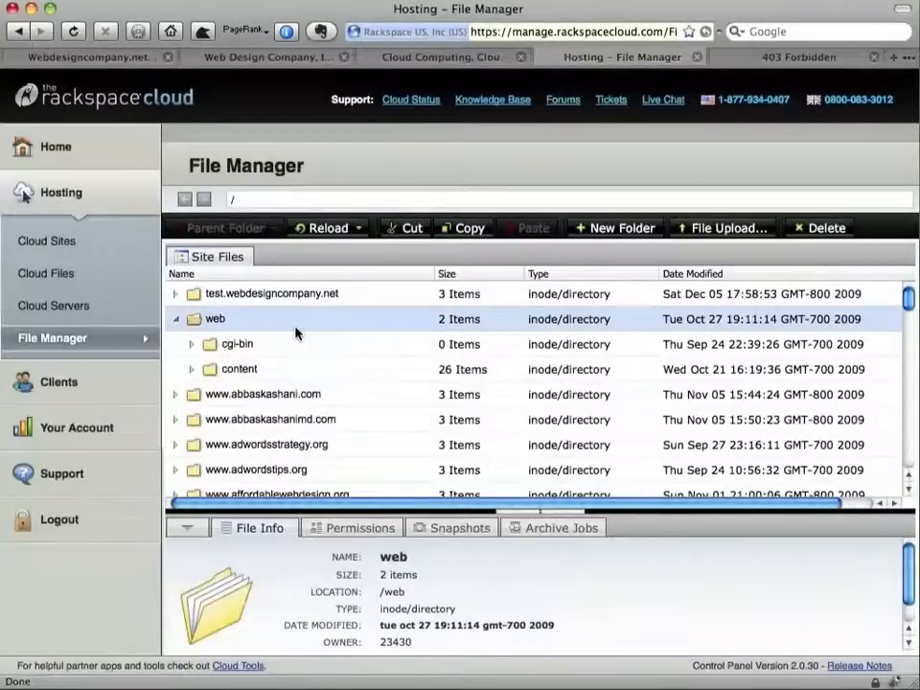
mouse_move(245, 341)
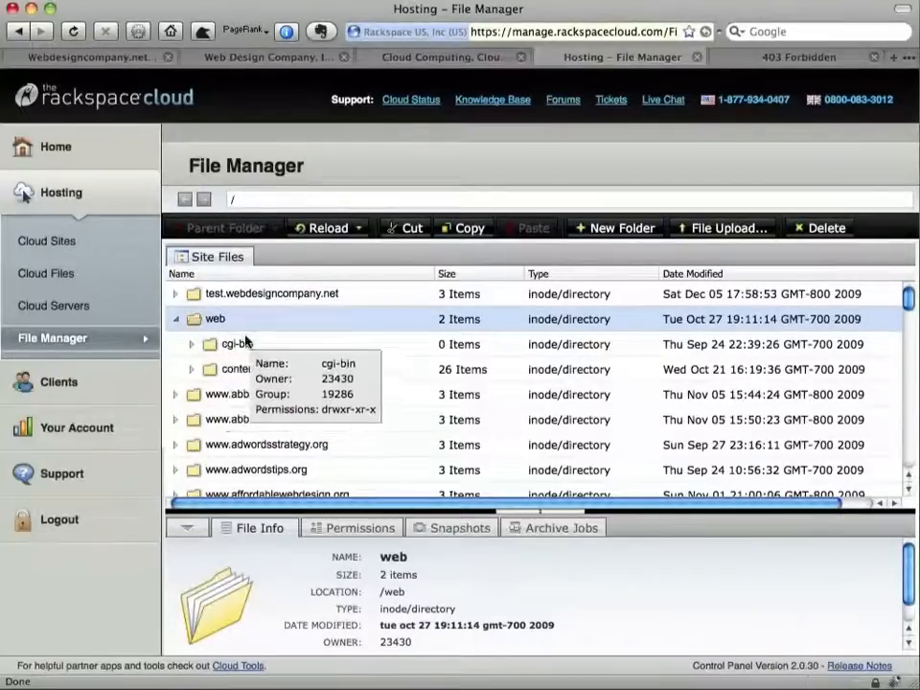
click(192, 346)
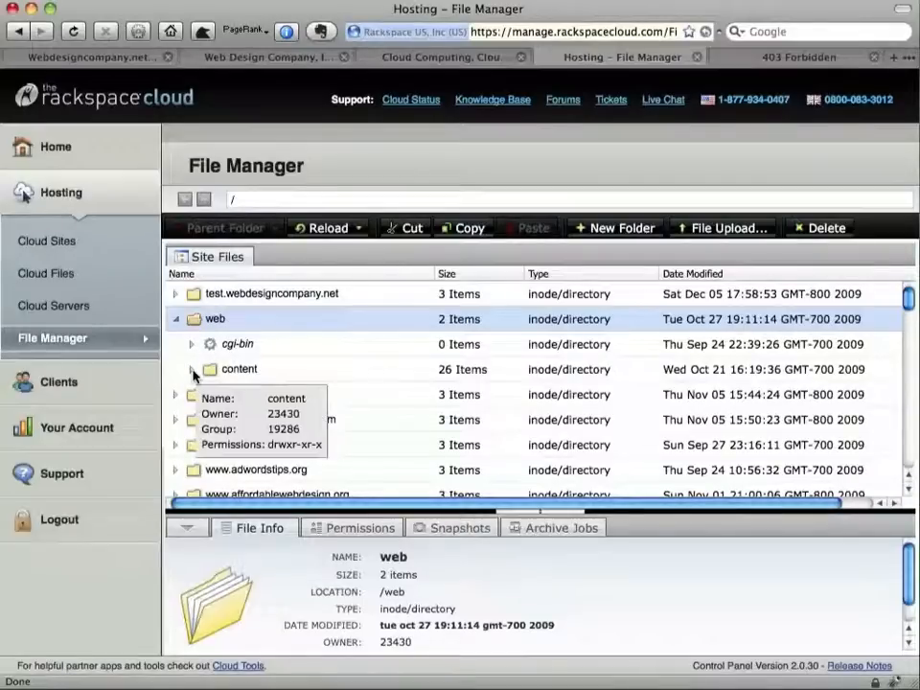
click(193, 372)
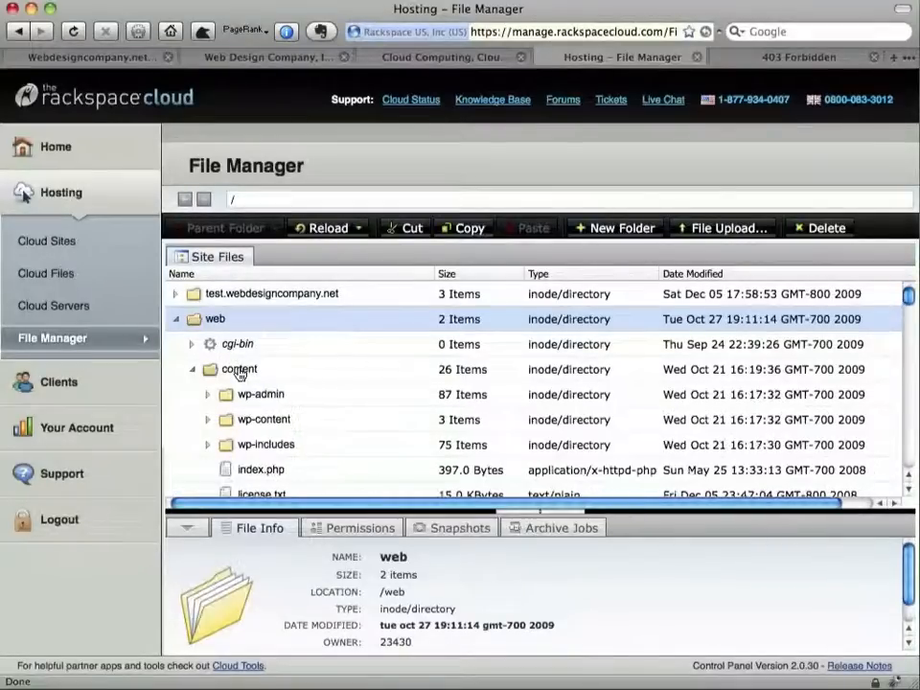
scroll(240, 374, down, 1)
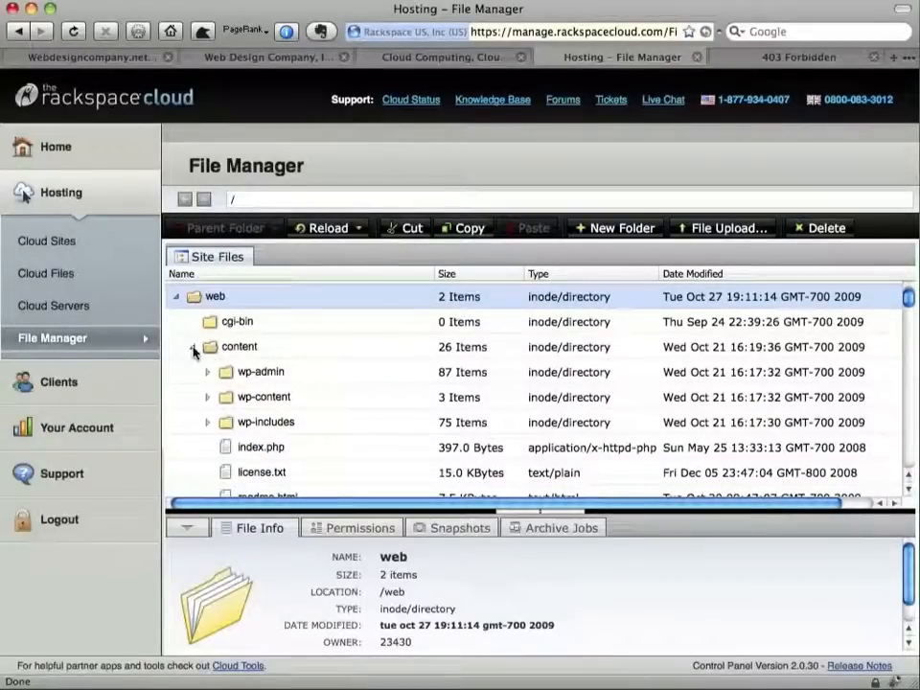
click(193, 349)
click(246, 348)
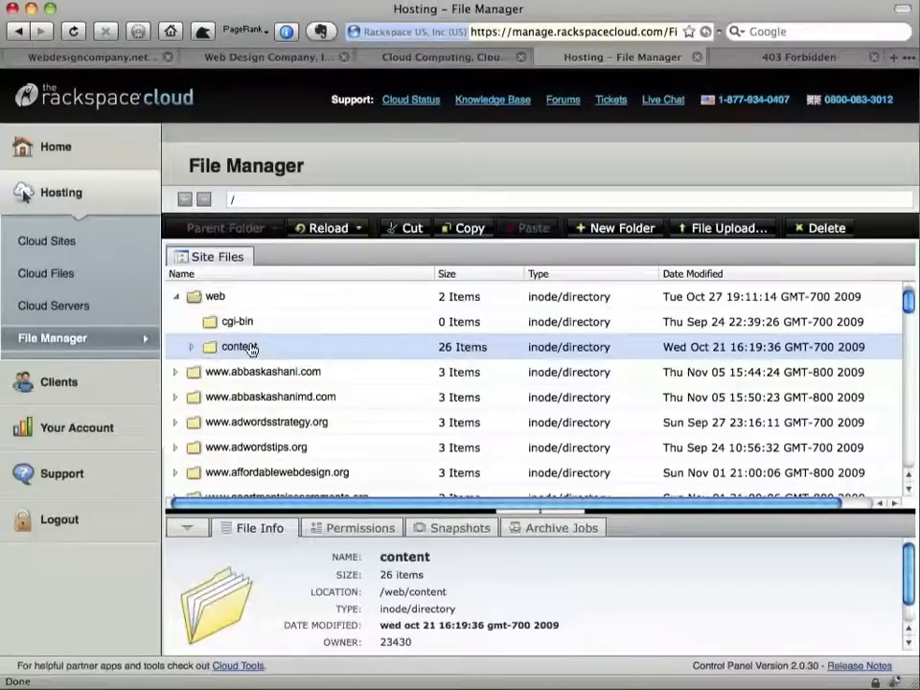
Select the top-level web folder and copy it
scroll(250, 349, up, 1)
scroll(187, 316, up, 1)
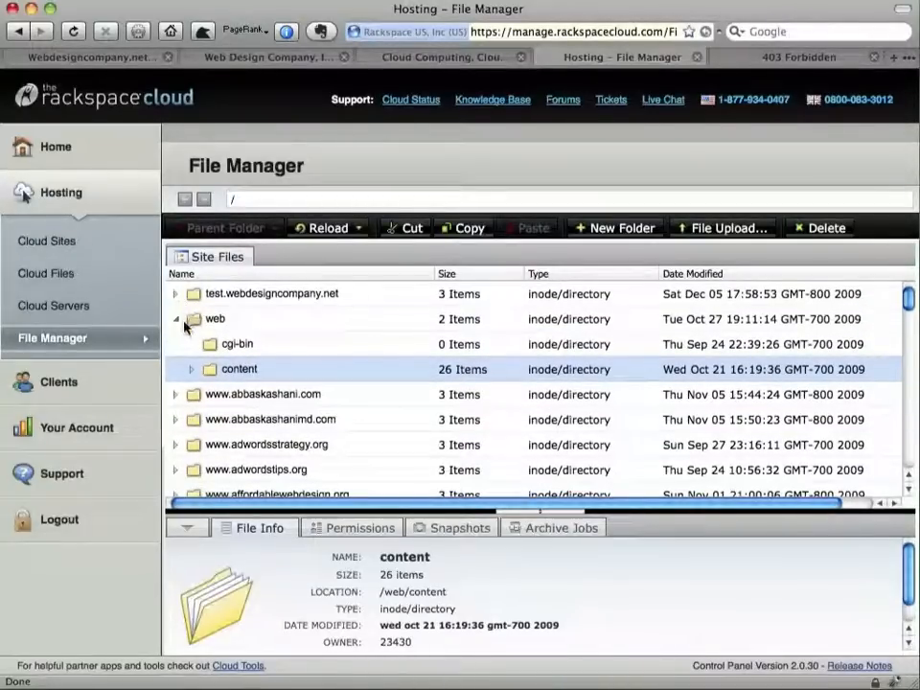
click(184, 321)
click(189, 321)
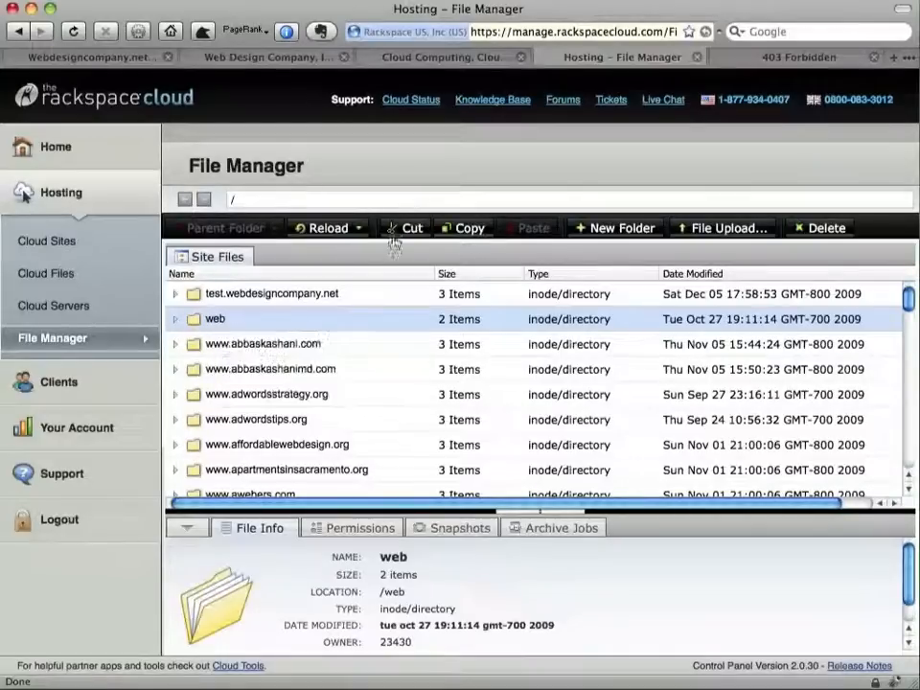
click(476, 234)
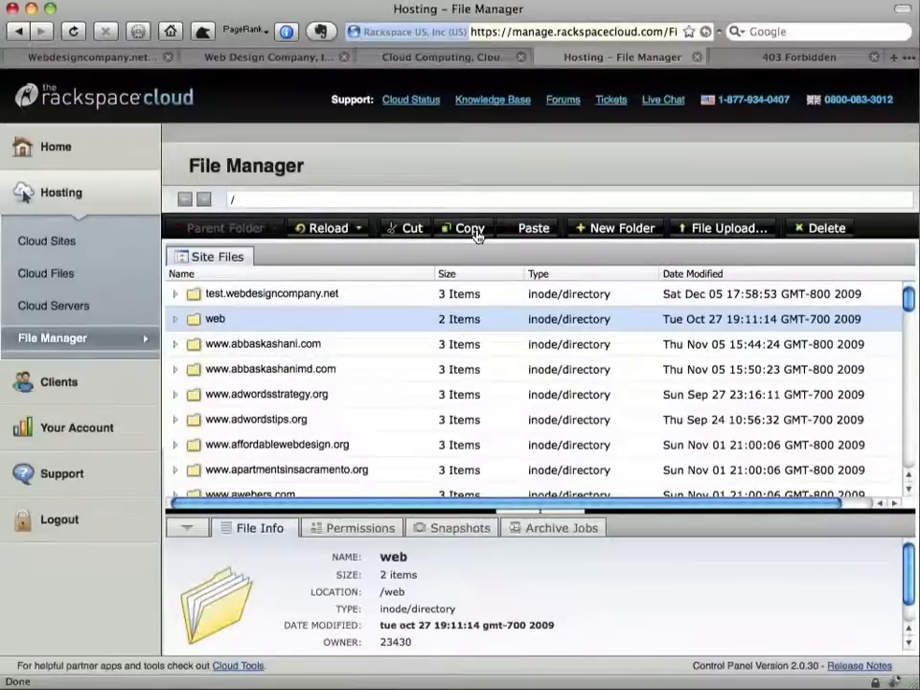
scroll(318, 382, down, 5)
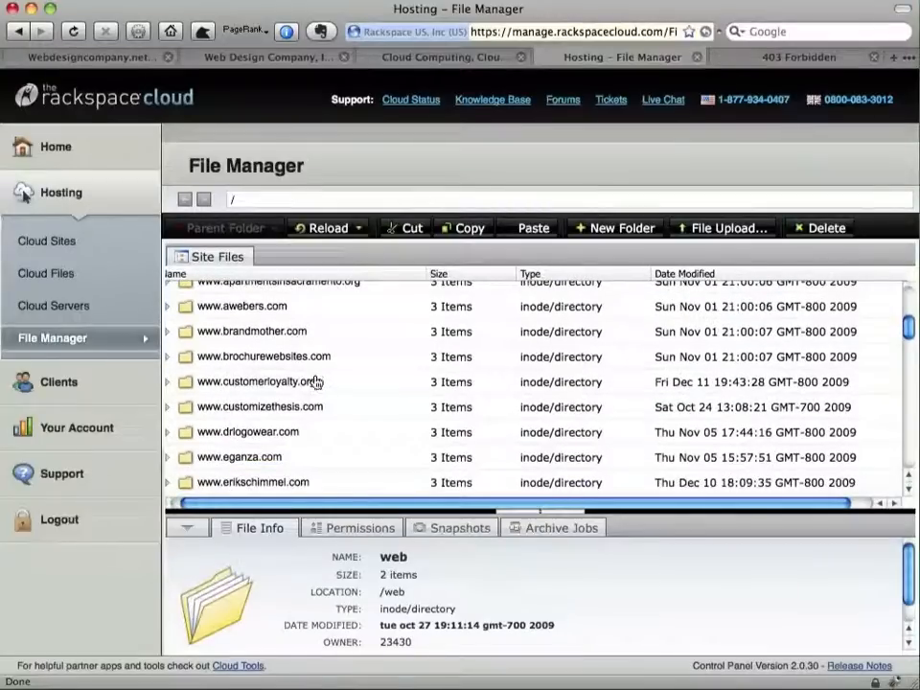
mouse_move(304, 383)
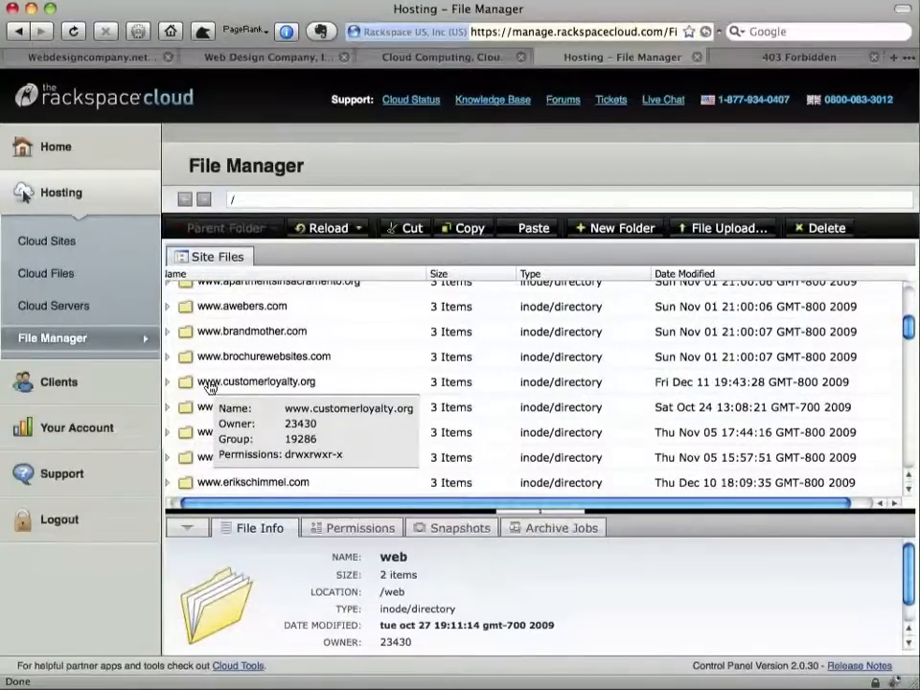
double_click(207, 384)
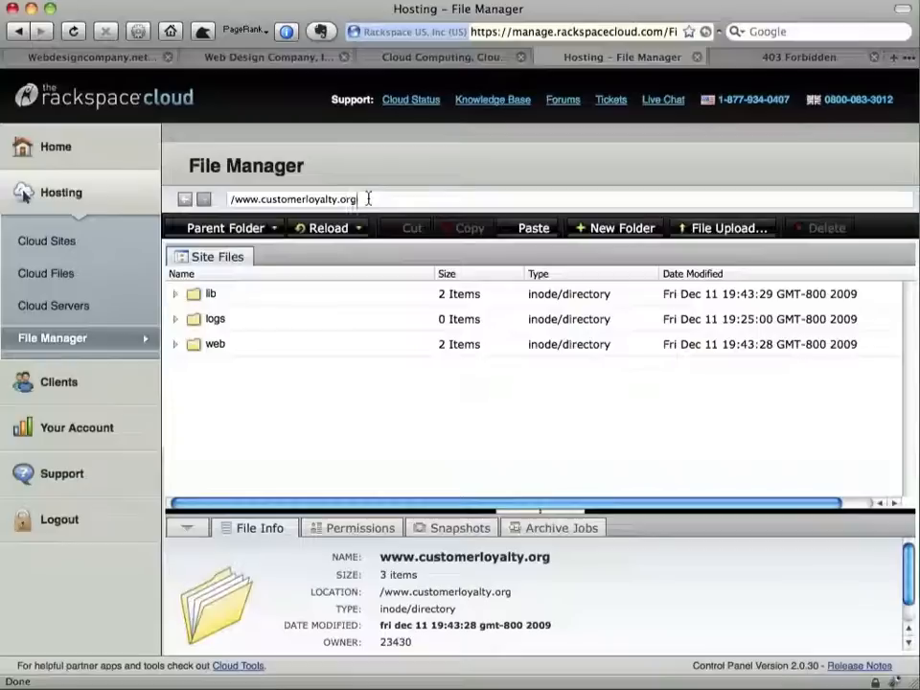
drag(368, 199, 228, 199)
click(375, 377)
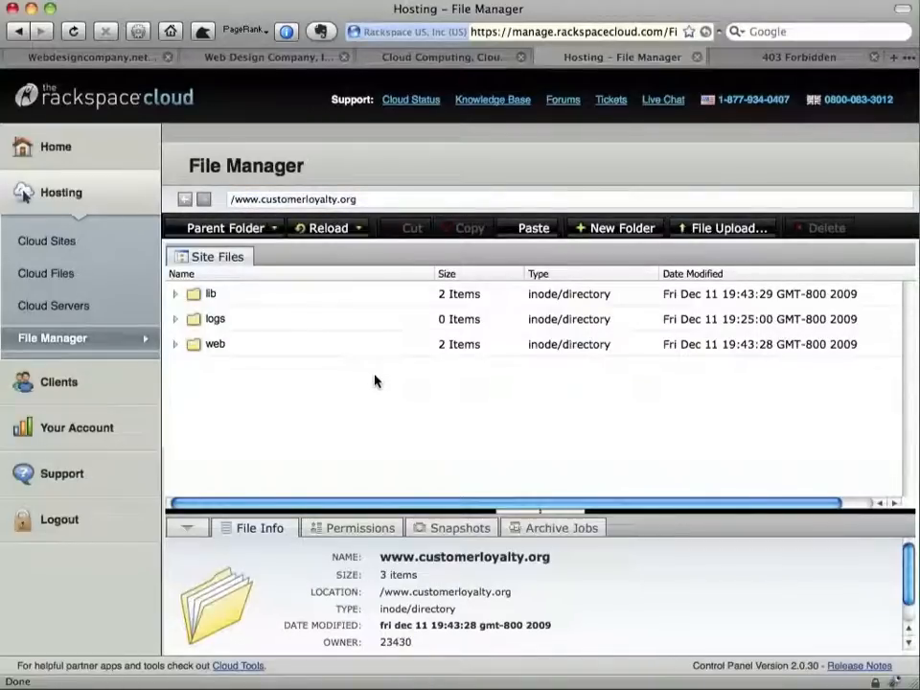
click(548, 230)
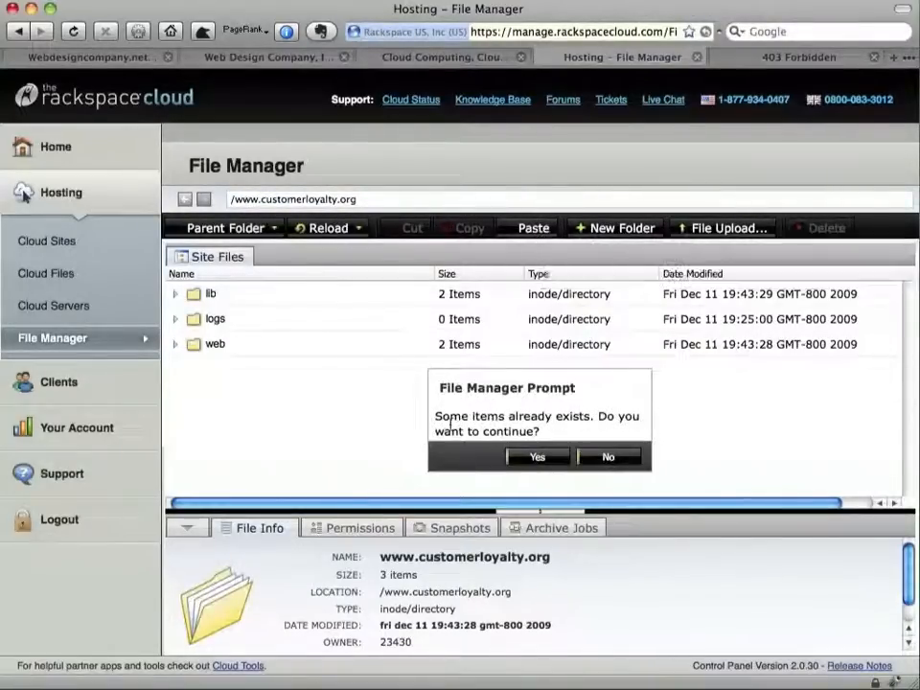
click(541, 457)
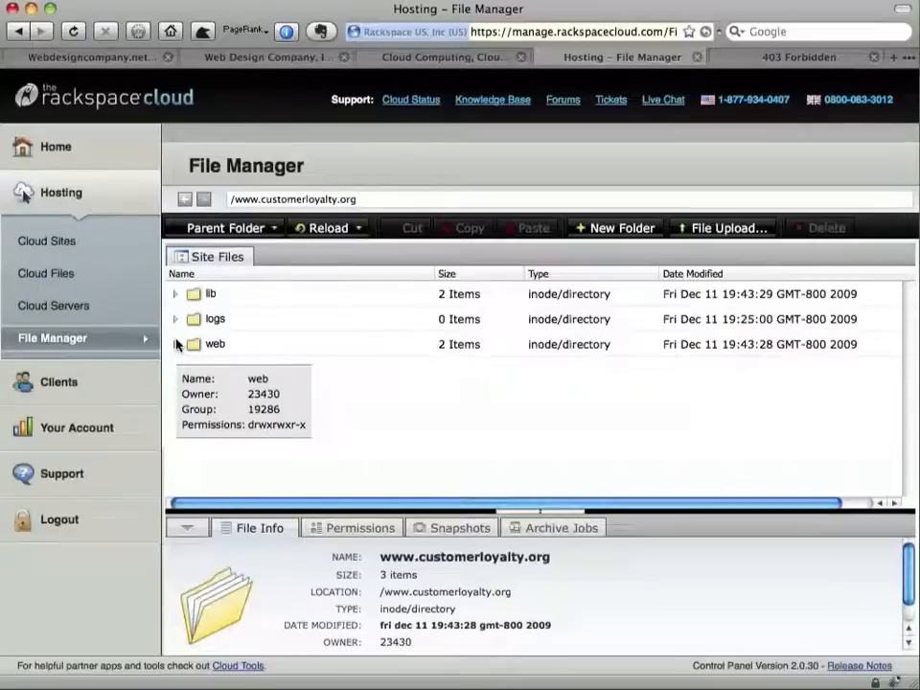
click(794, 65)
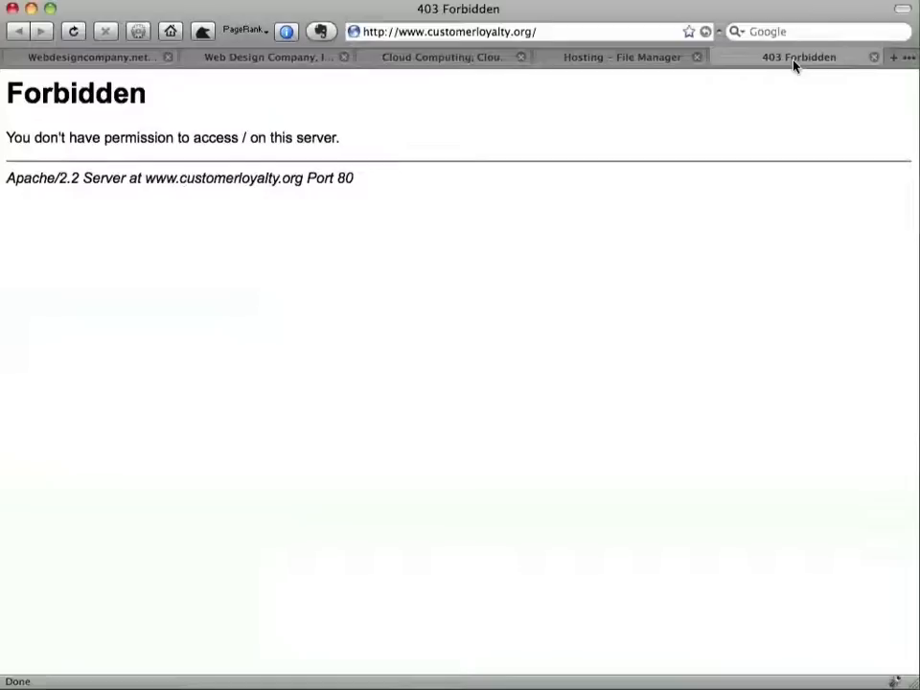
key(super+r)
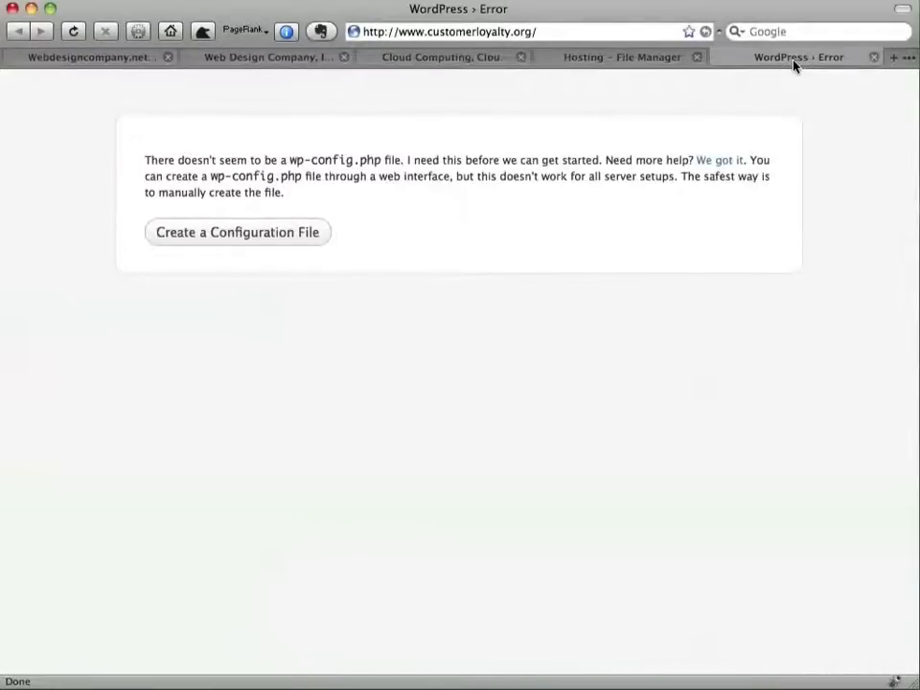
key(ctrl+shift+Tab)
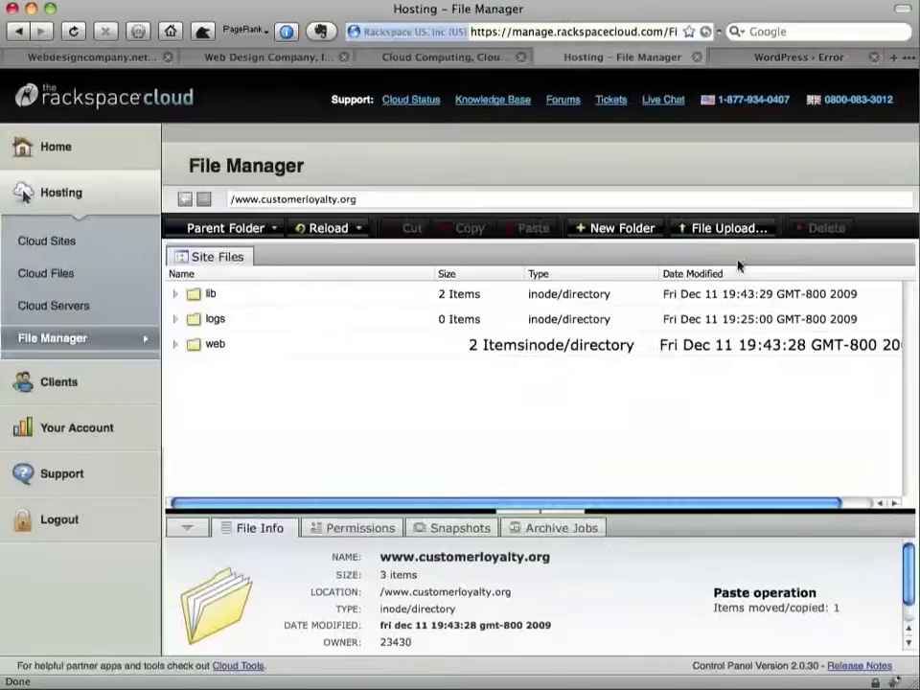
Inspect the web folder's contents, move up to the top-level site folder, and return to WordPress
click(173, 346)
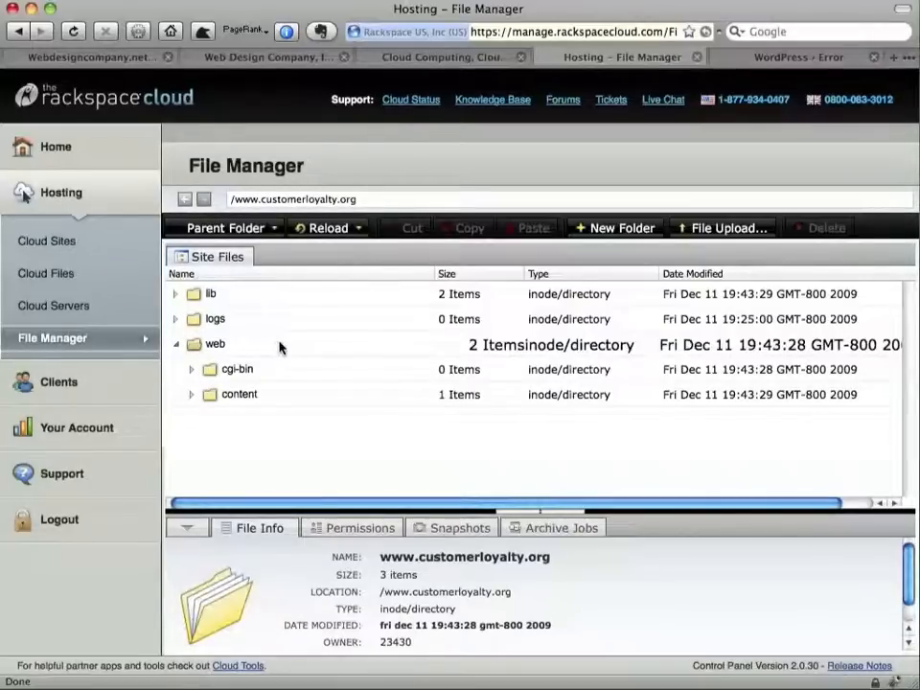
click(178, 347)
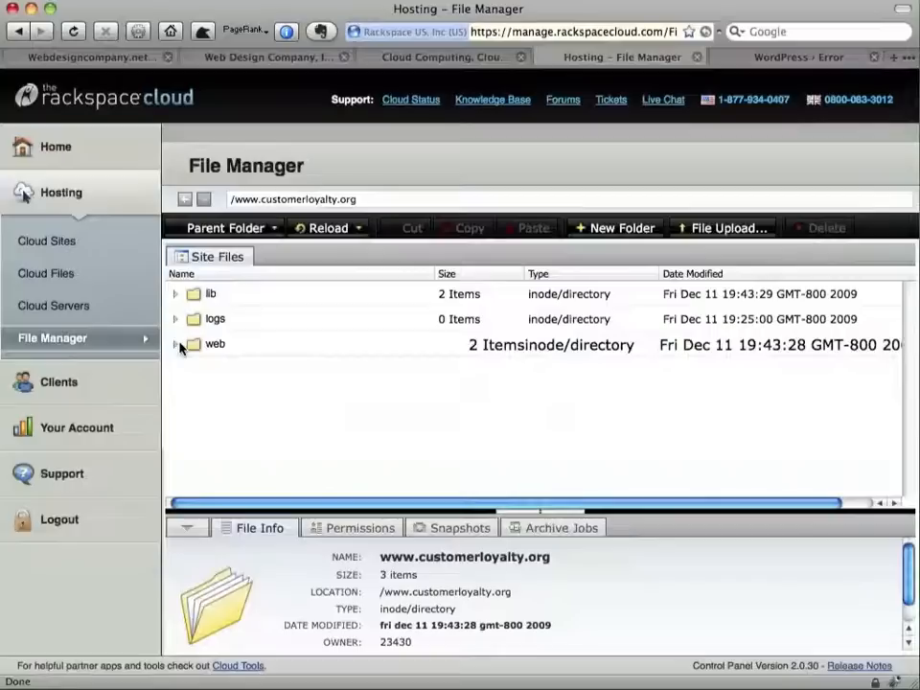
click(207, 233)
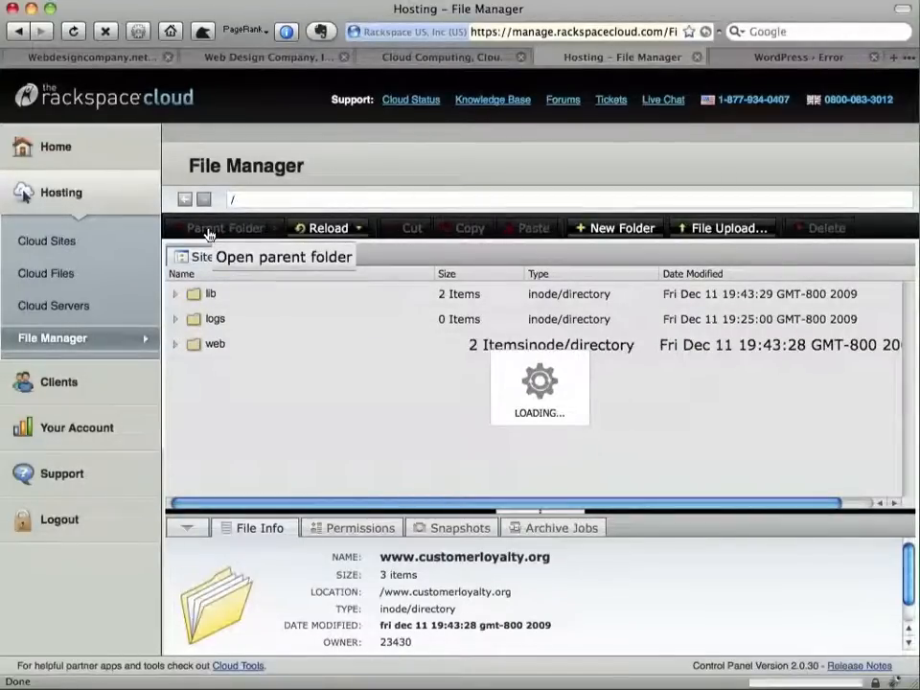
key(ctrl+Tab)
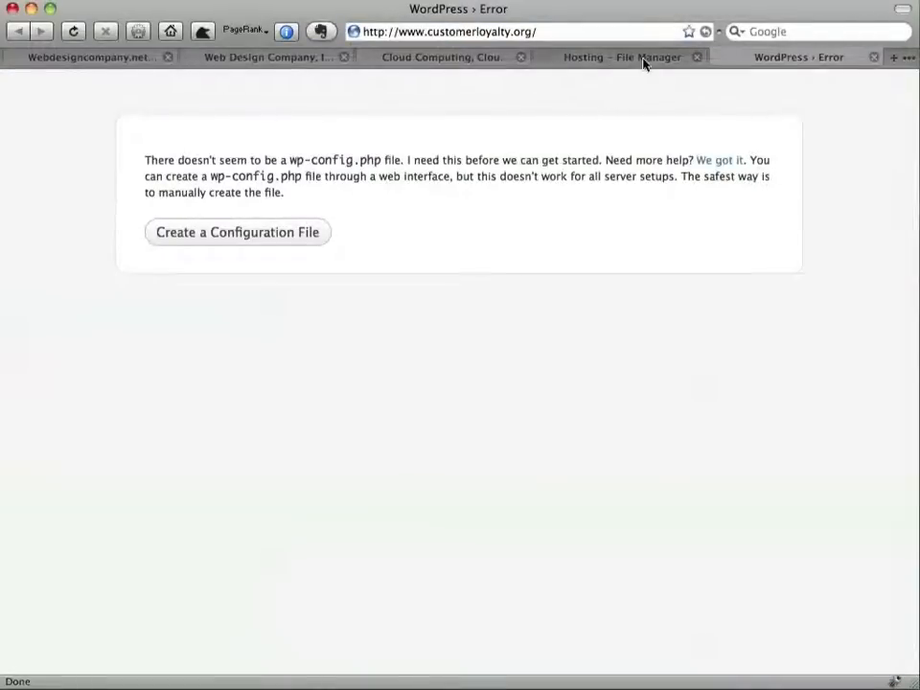
Start creating the configuration file and replace Database Name 'wordpress' with the hosted database's name
click(203, 239)
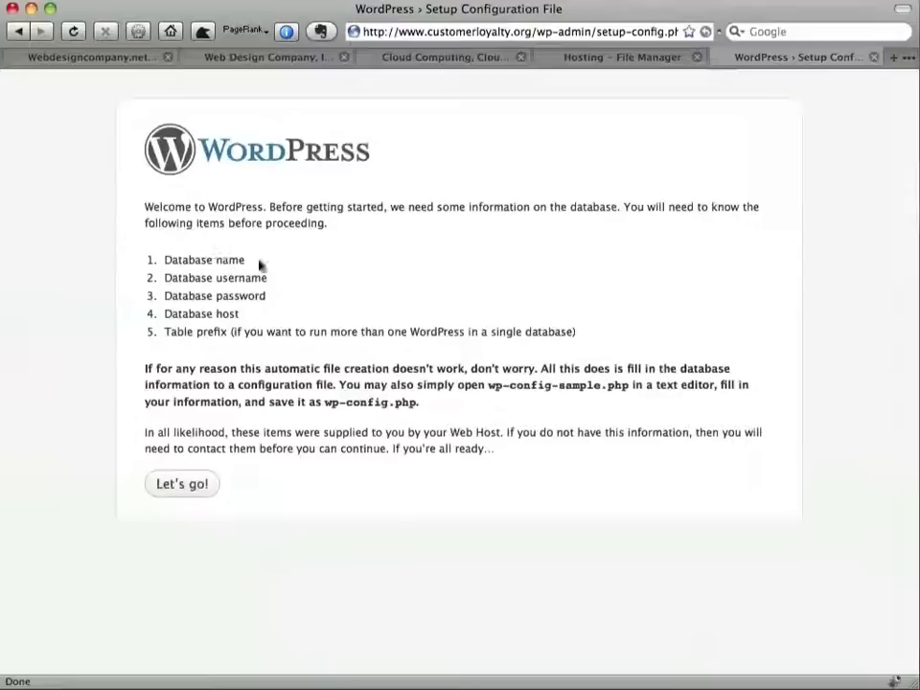
click(189, 491)
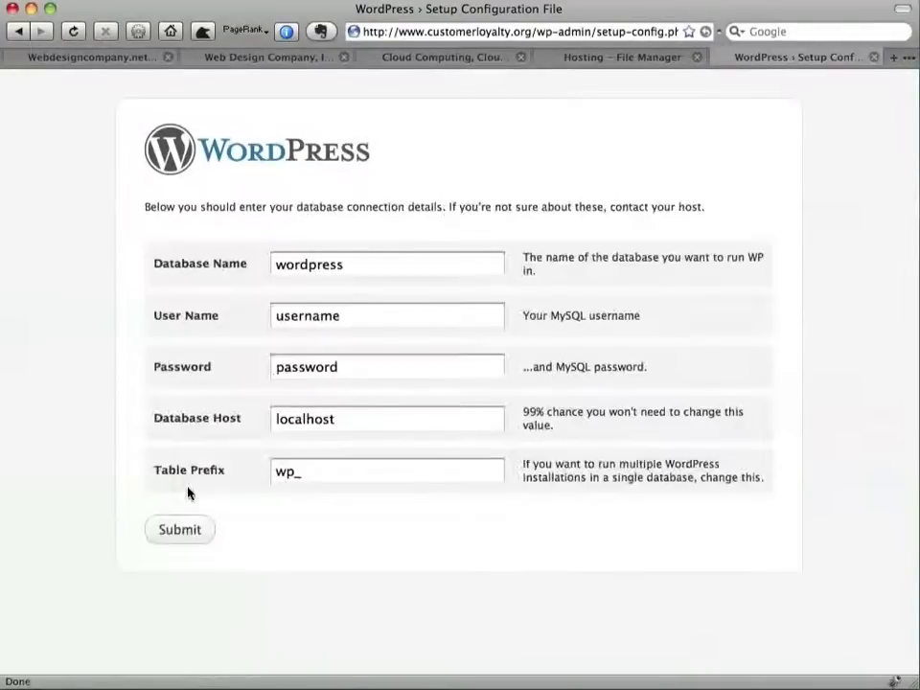
double_click(392, 275)
key(BackSpace)
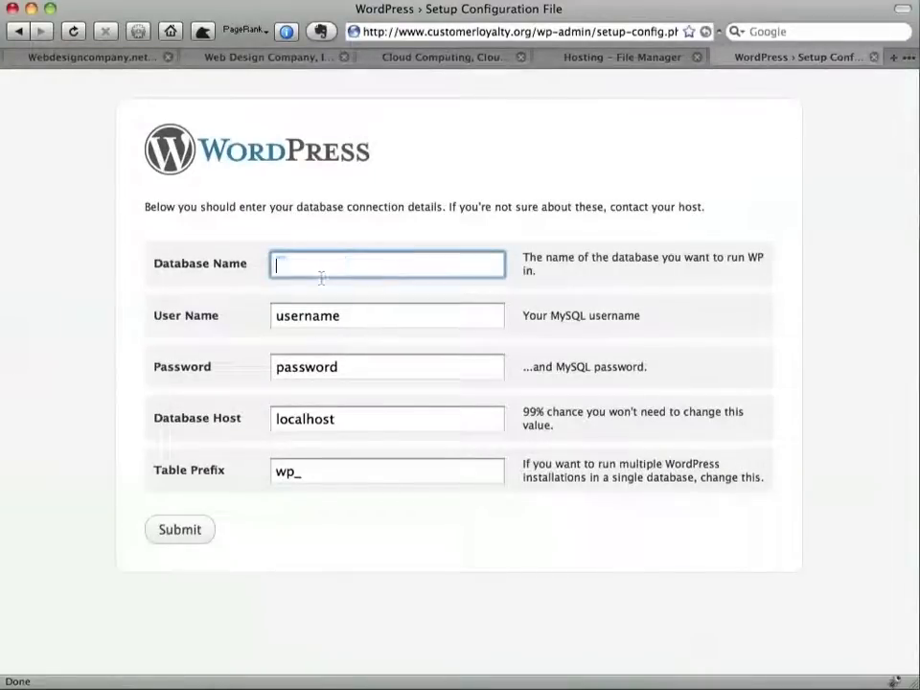
key(Down)
key(Return)
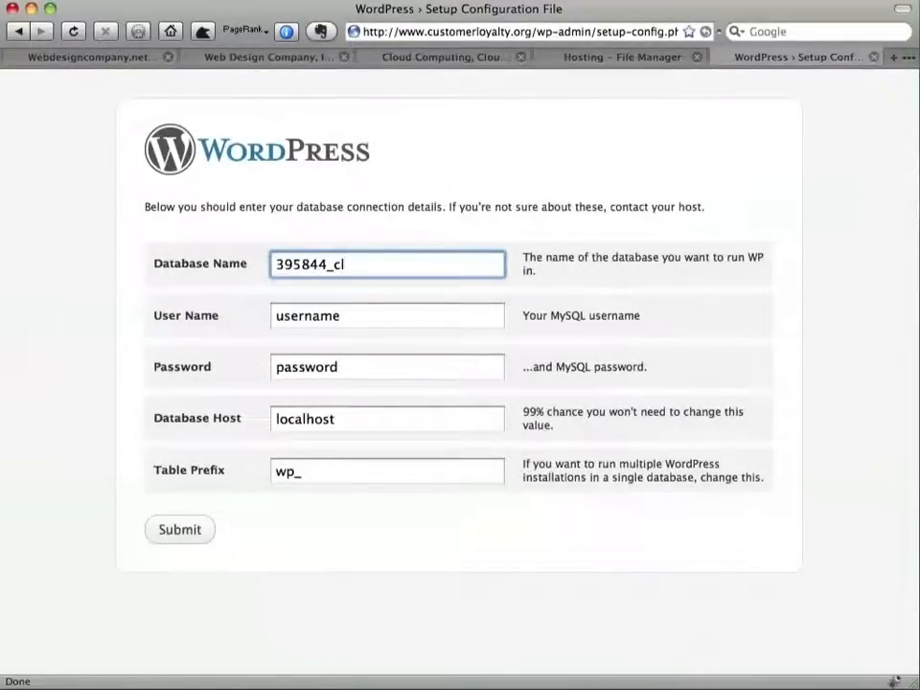
Fill User Name with the same database name and dismiss the autocomplete suggestions
key(Tab)
key(BackSpace)
key(Down)
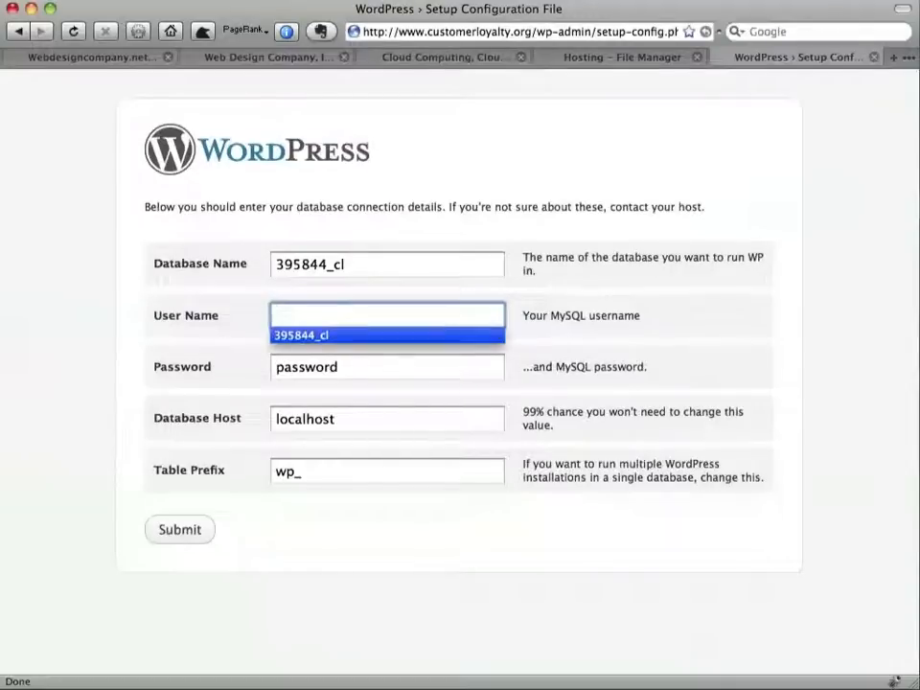
key(Return)
key(Tab)
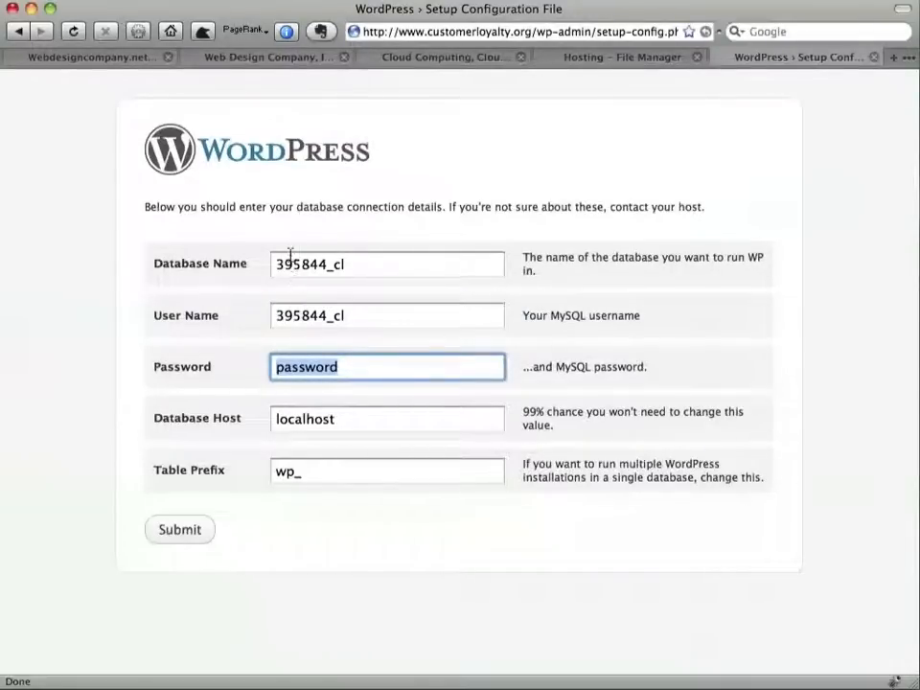
drag(332, 264, 256, 242)
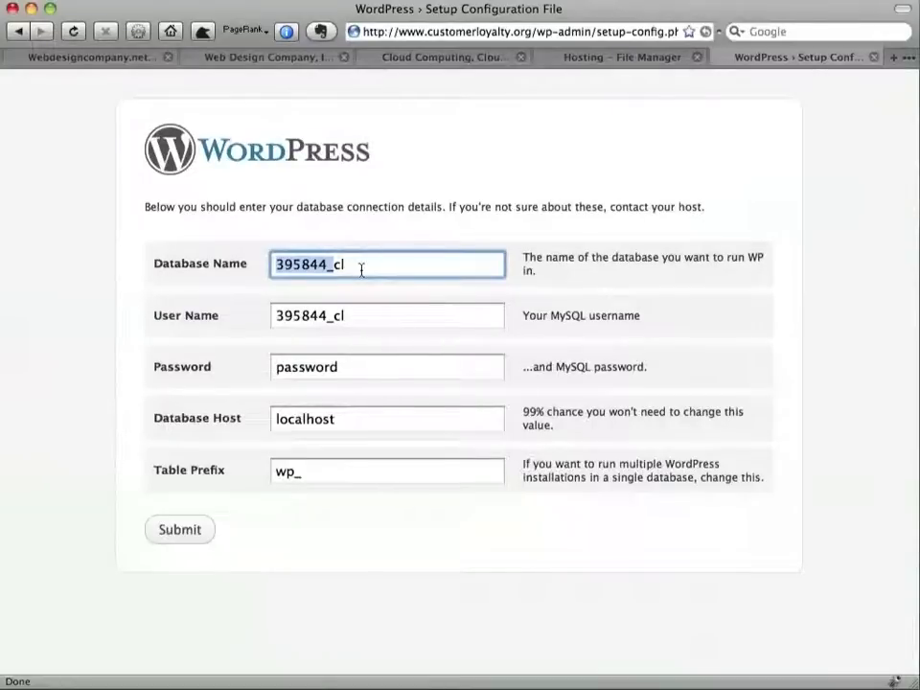
click(330, 263)
key(Escape)
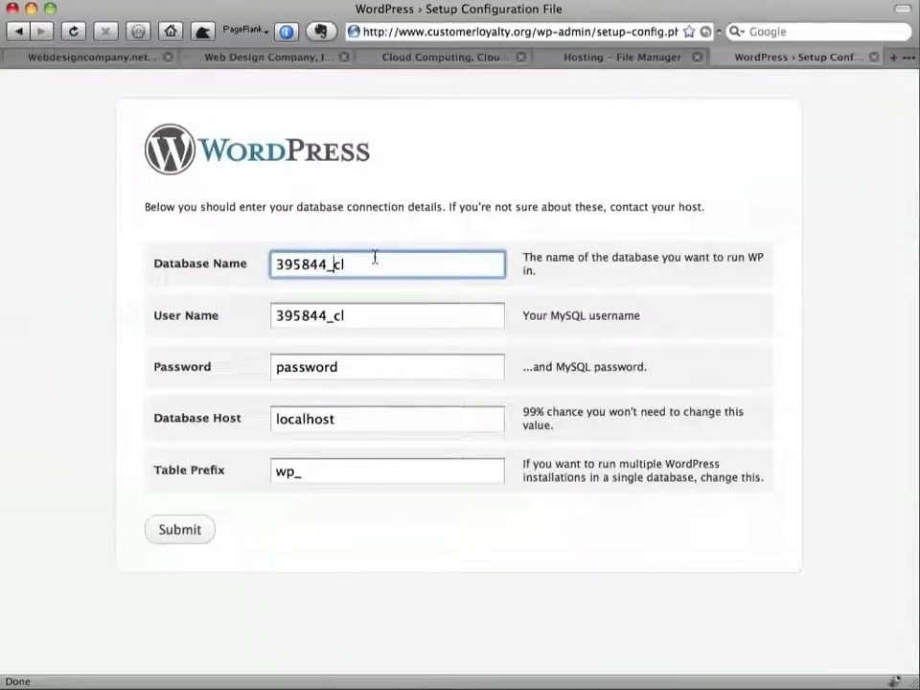
key(ctrl+shift+Tab)
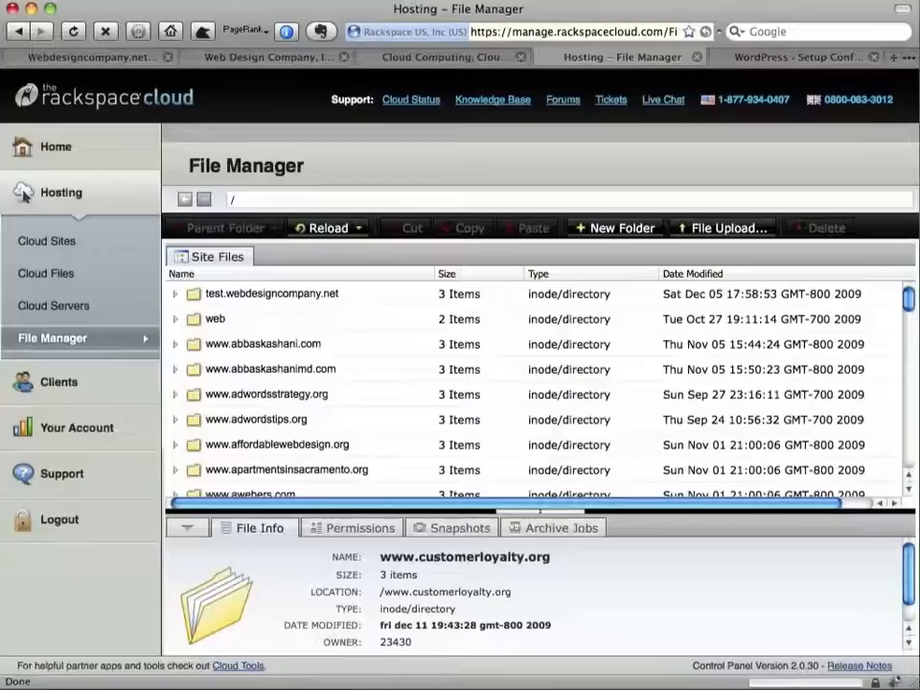
click(63, 243)
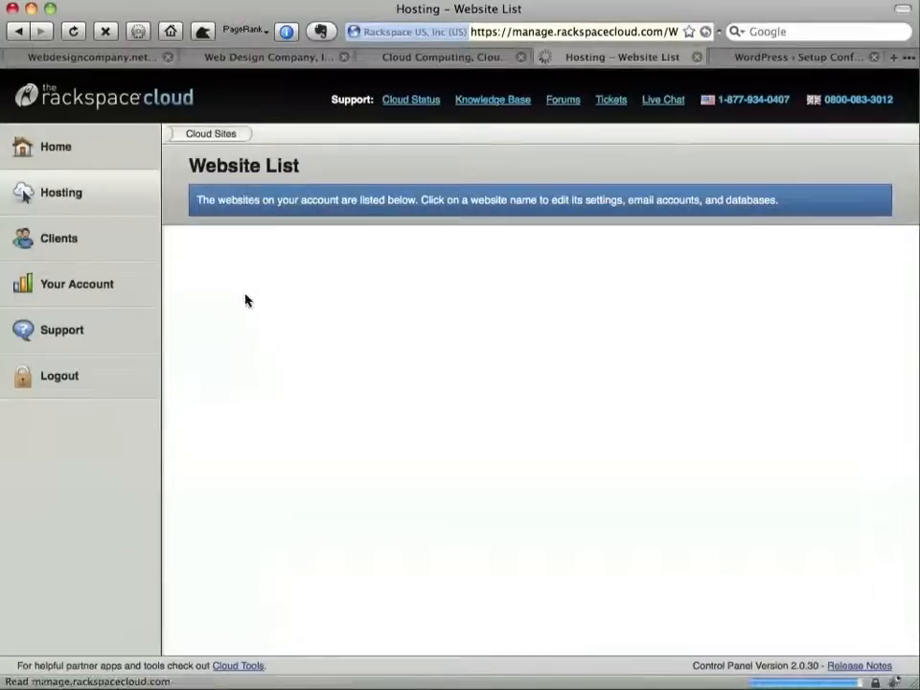
click(251, 288)
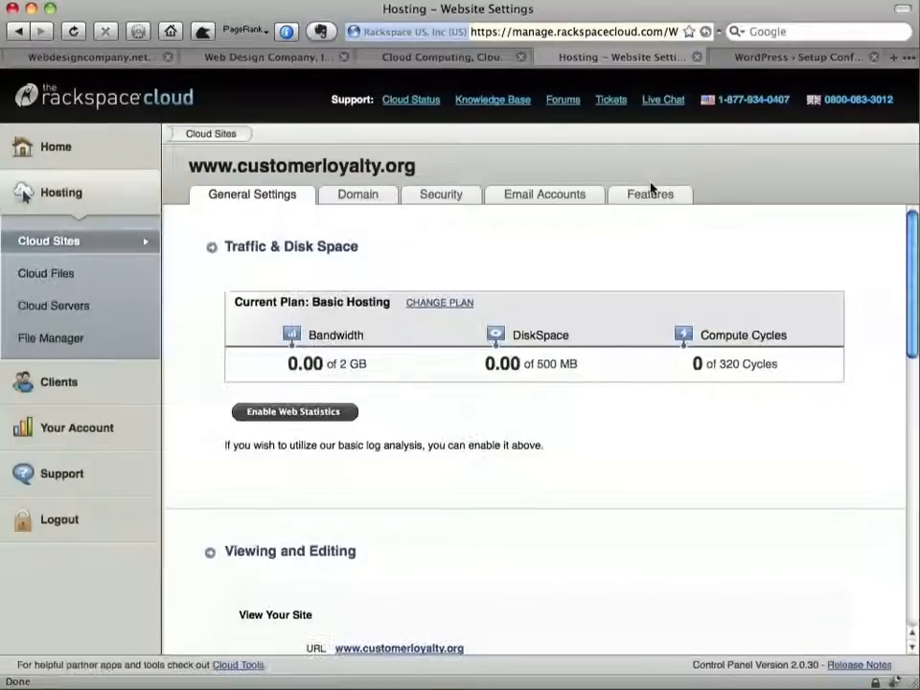
click(648, 198)
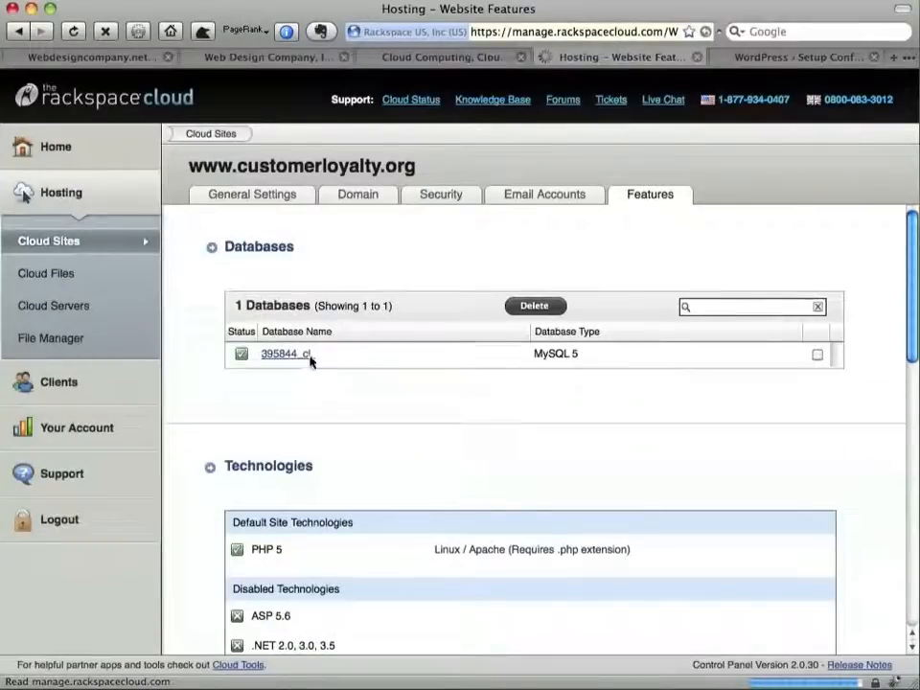
click(286, 355)
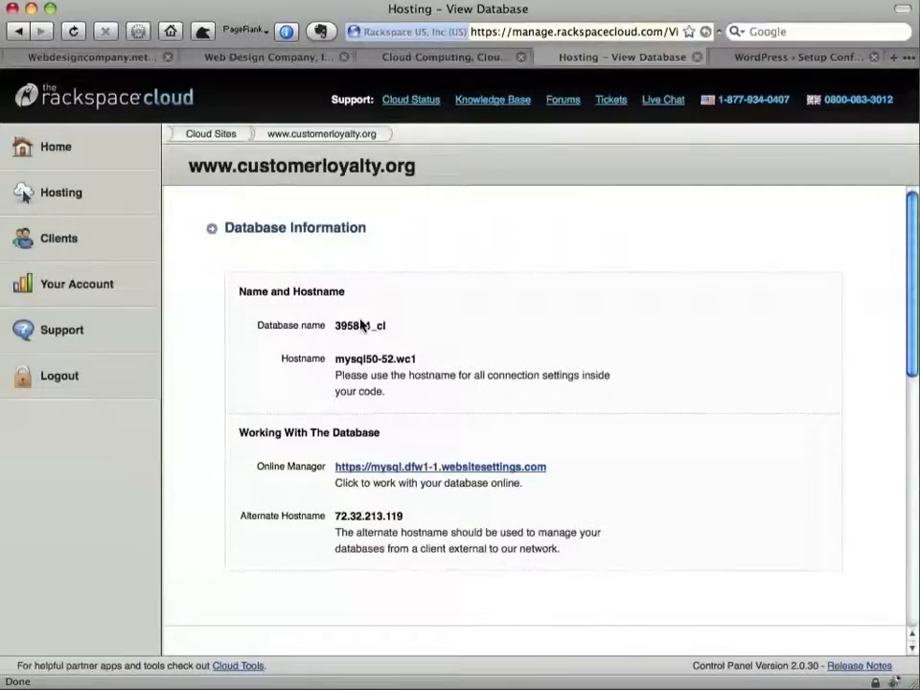
drag(335, 326, 385, 325)
key(ctrl+Tab)
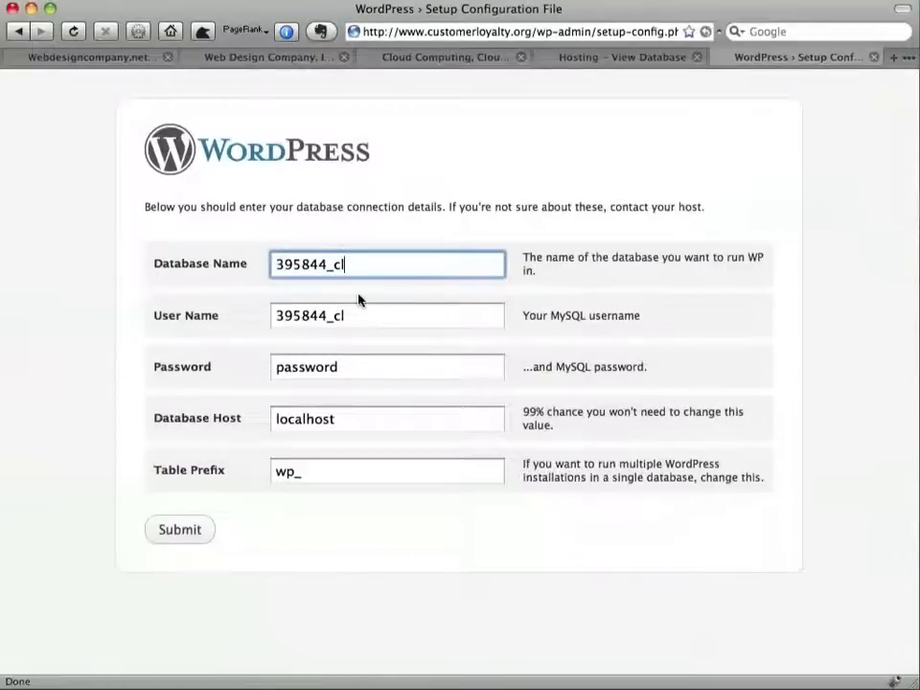
key(ctrl+shift+Tab)
scroll(370, 335, down, 5)
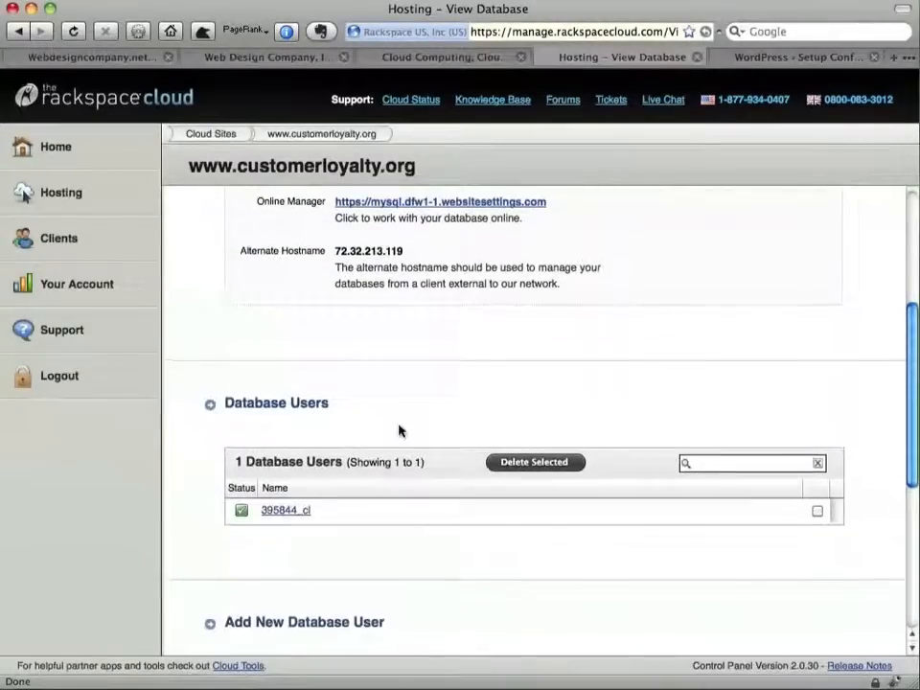
Enter the database password in the WordPress form and clear the default localhost host
key(ctrl+Tab)
key(Tab)
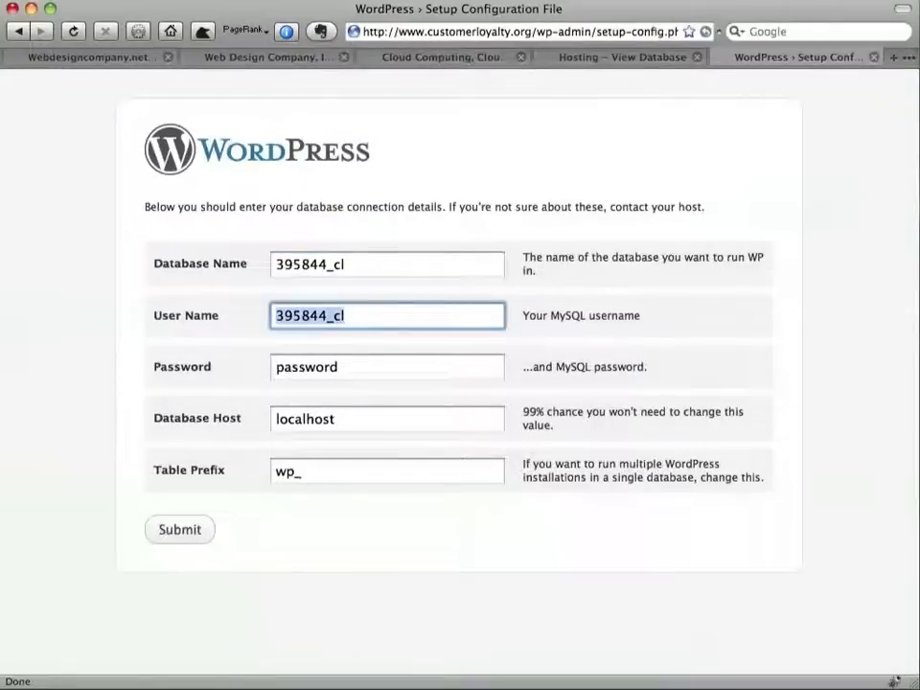
key(Tab)
text(Pass)
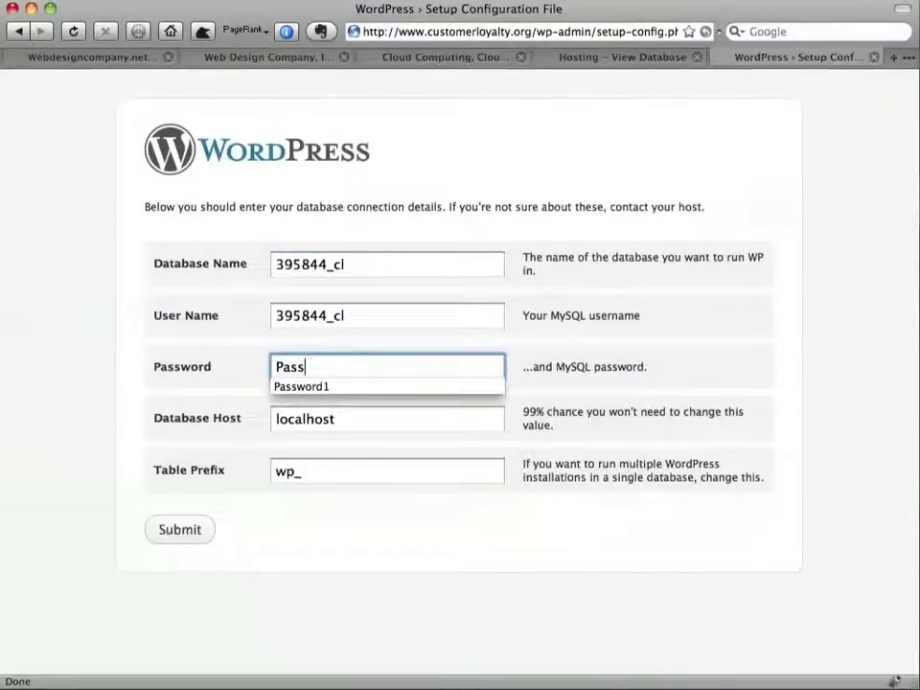
key(Down)
key(Return)
key(Tab)
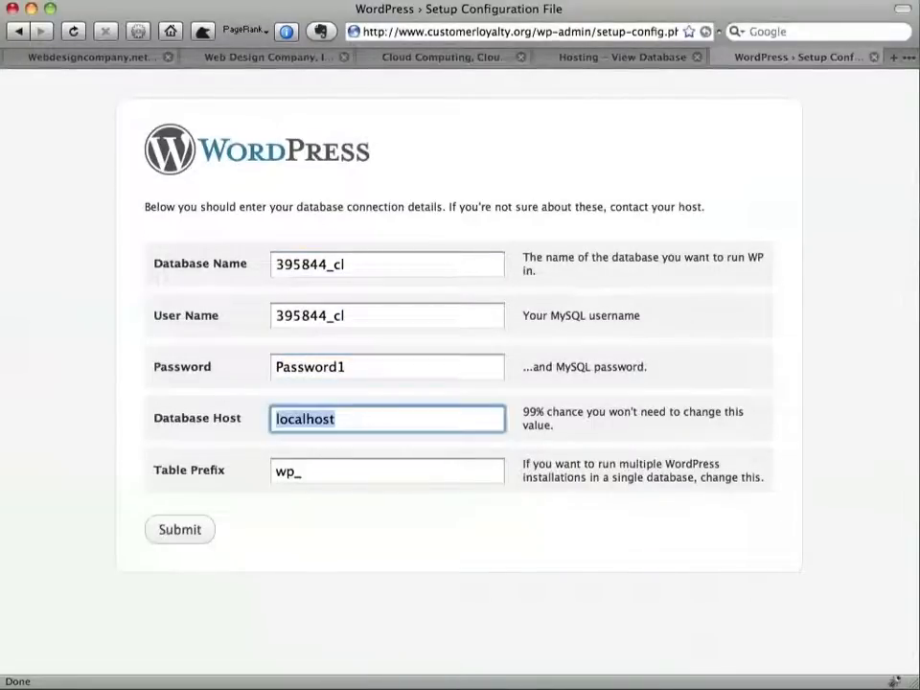
key(BackSpace)
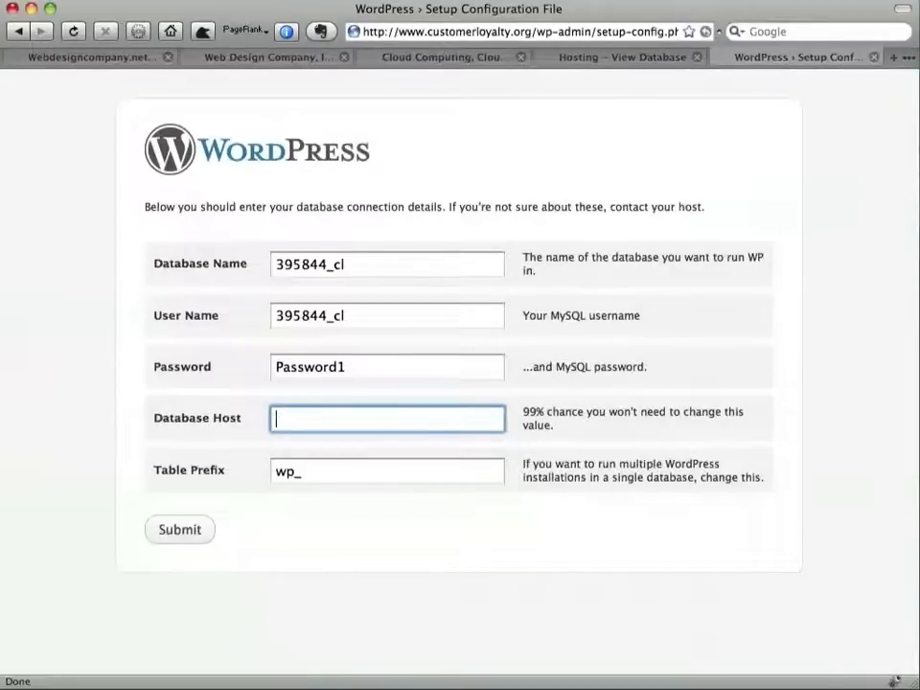
Copy the database hostname mysql50-52.wc1 and paste it into Database Host
key(ctrl+shift+Tab)
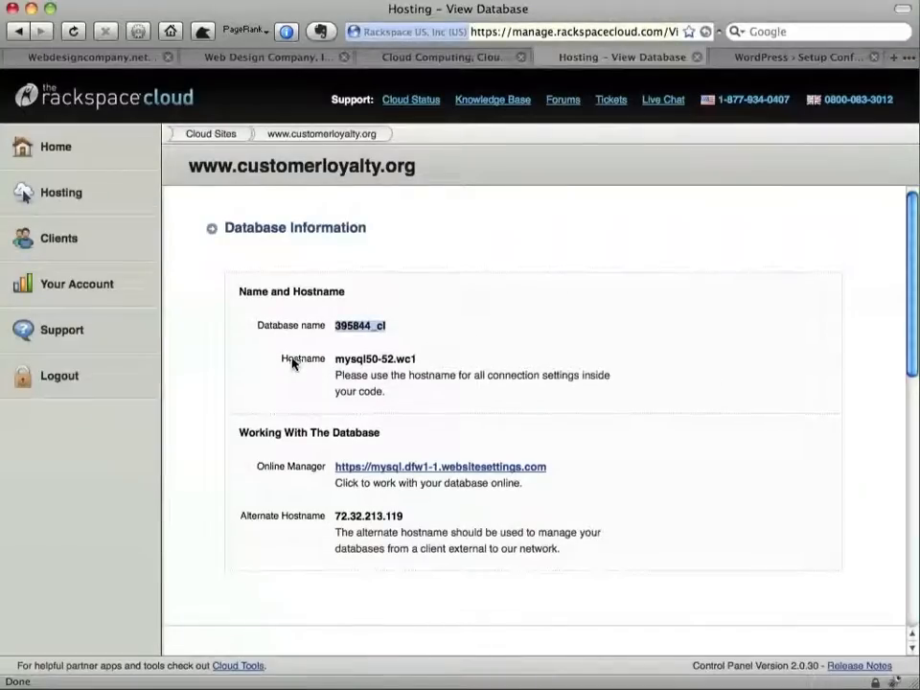
drag(336, 359, 392, 359)
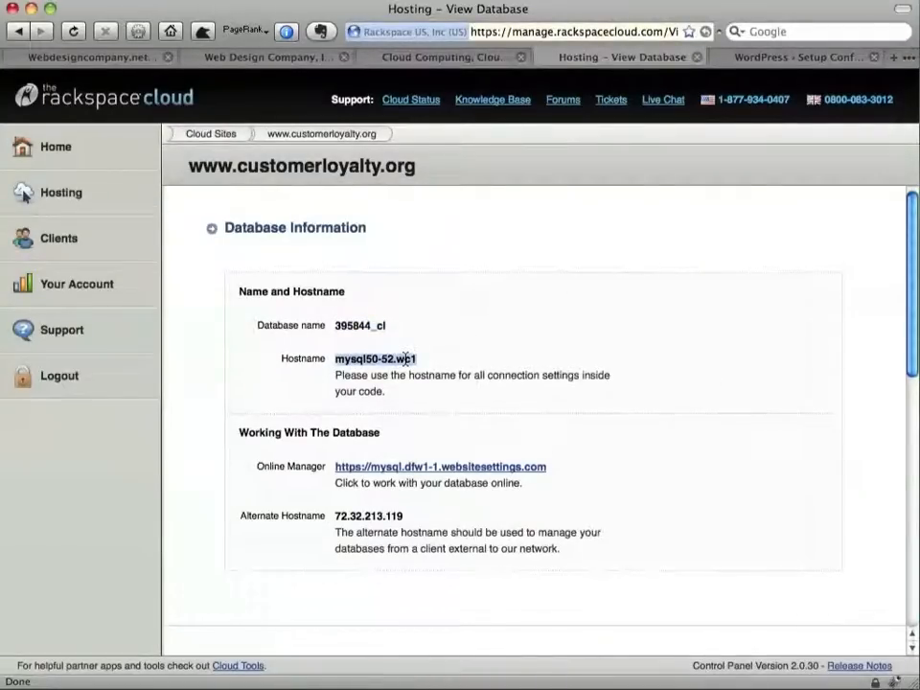
key(ctrl+c)
key(ctrl+Tab)
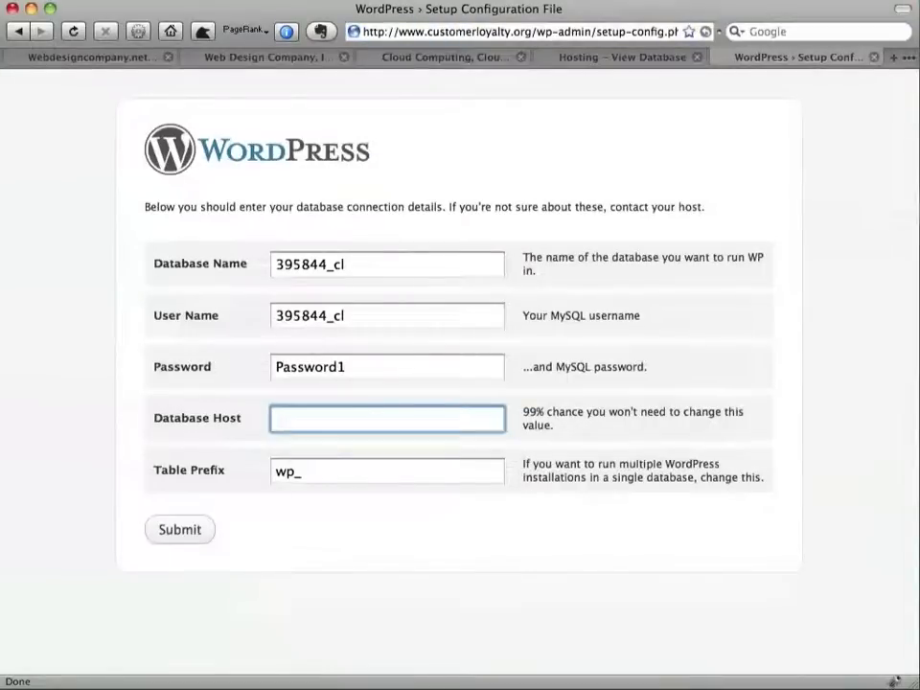
key(ctrl+v)
Submit the database details, run the install, and set the Blog Title to 'Customer Loyalty'
click(191, 530)
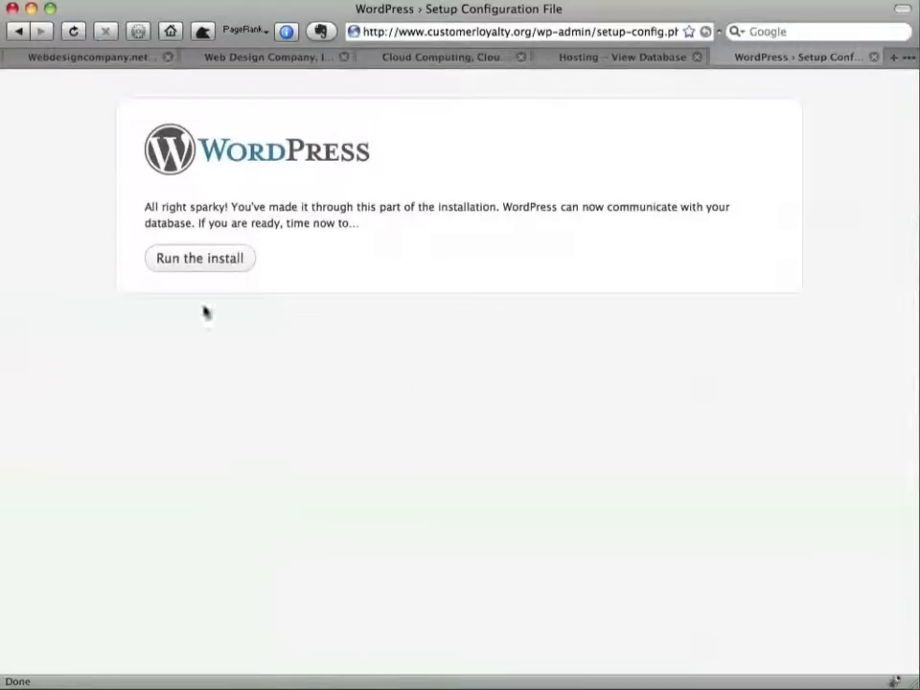
click(191, 259)
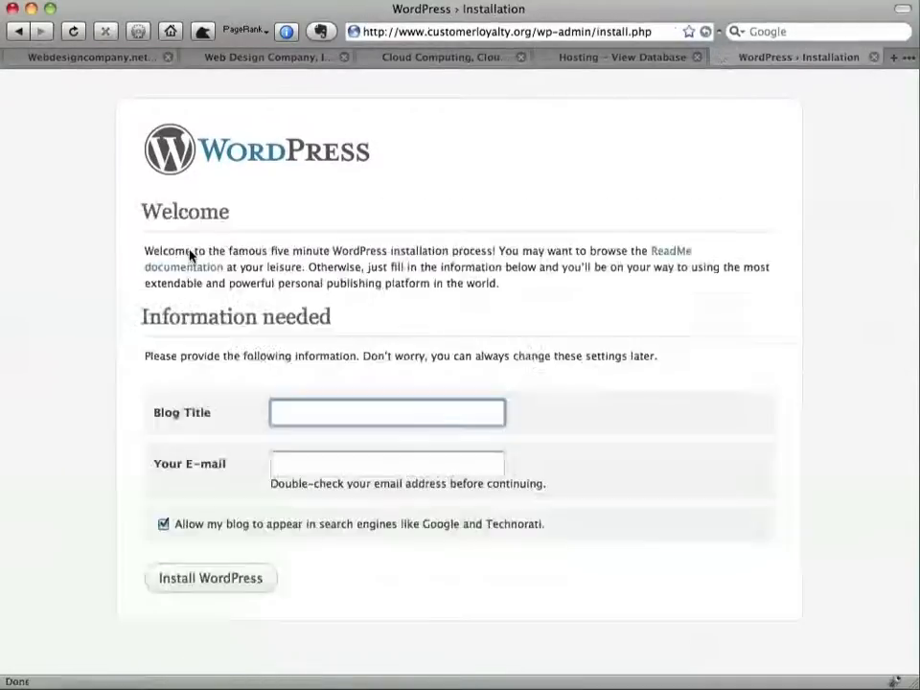
text(Cu)
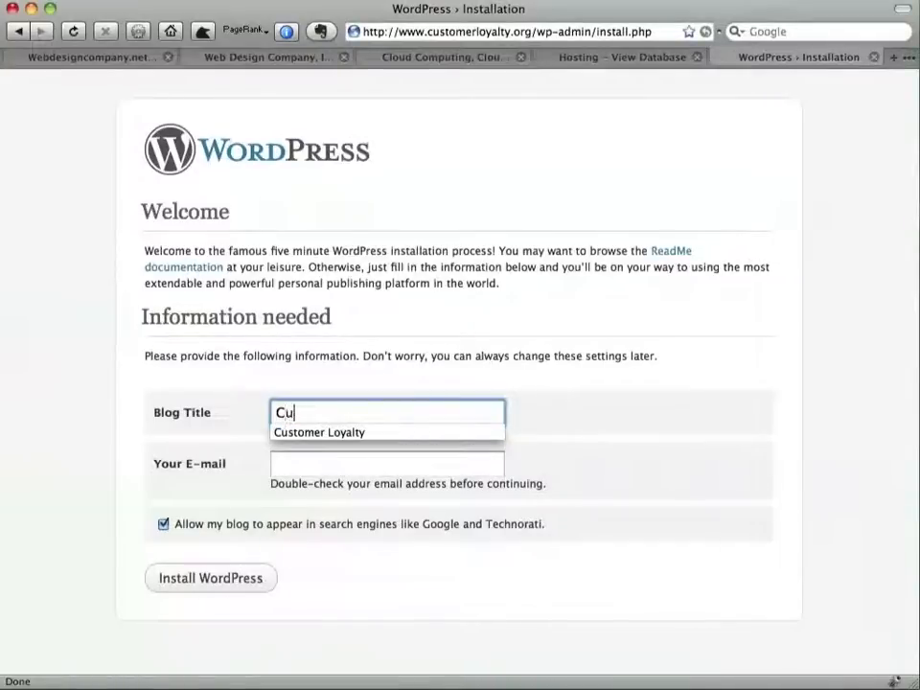
key(Return)
key(Down)
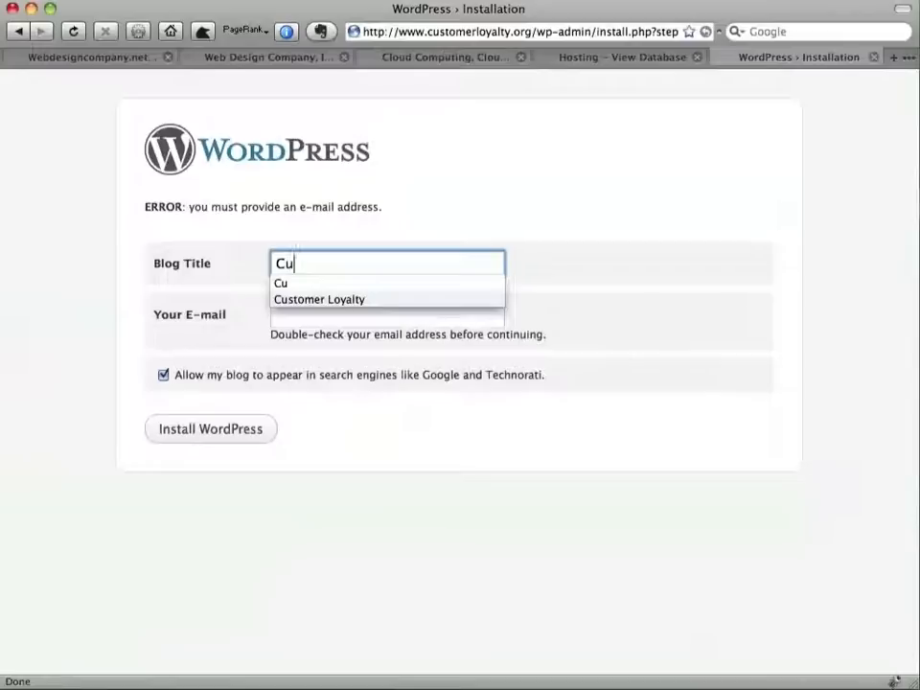
key(Down)
key(Down)
key(Return)
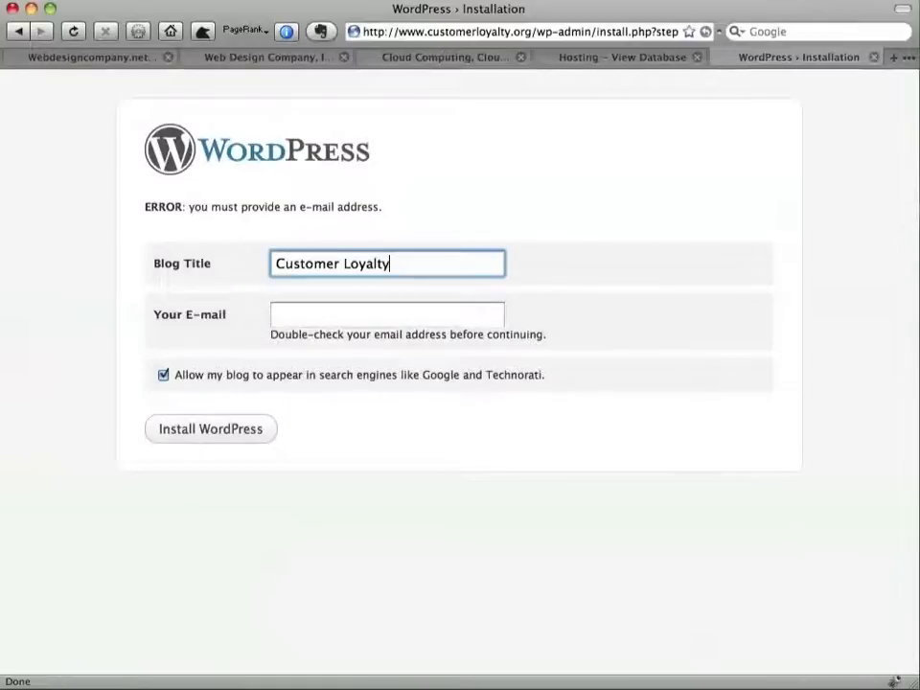
Fill in the admin e-mail, install WordPress, and select the generated admin password
key(Tab)
key(Down)
key(Return)
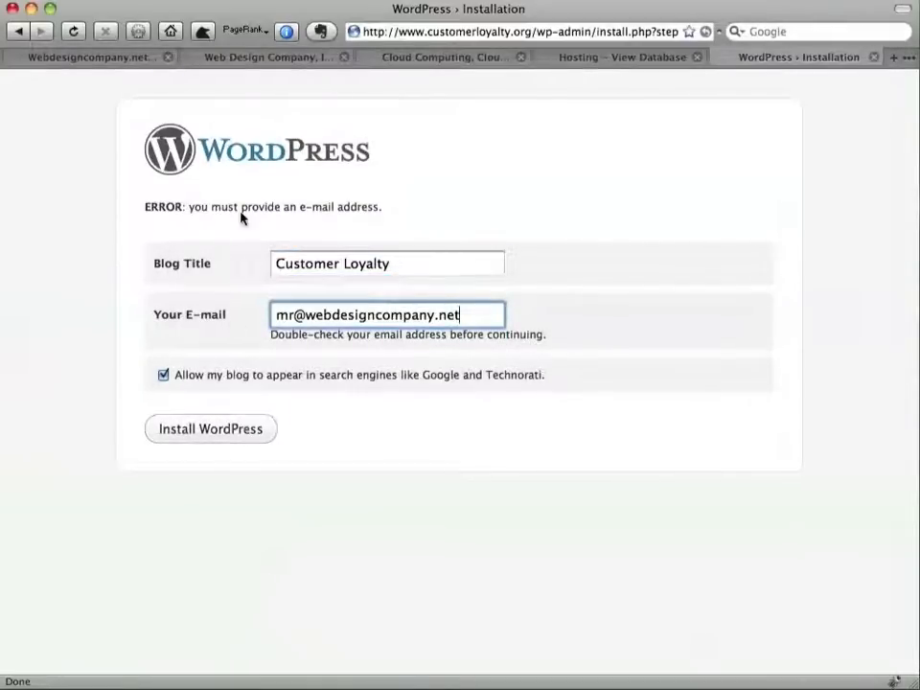
click(233, 438)
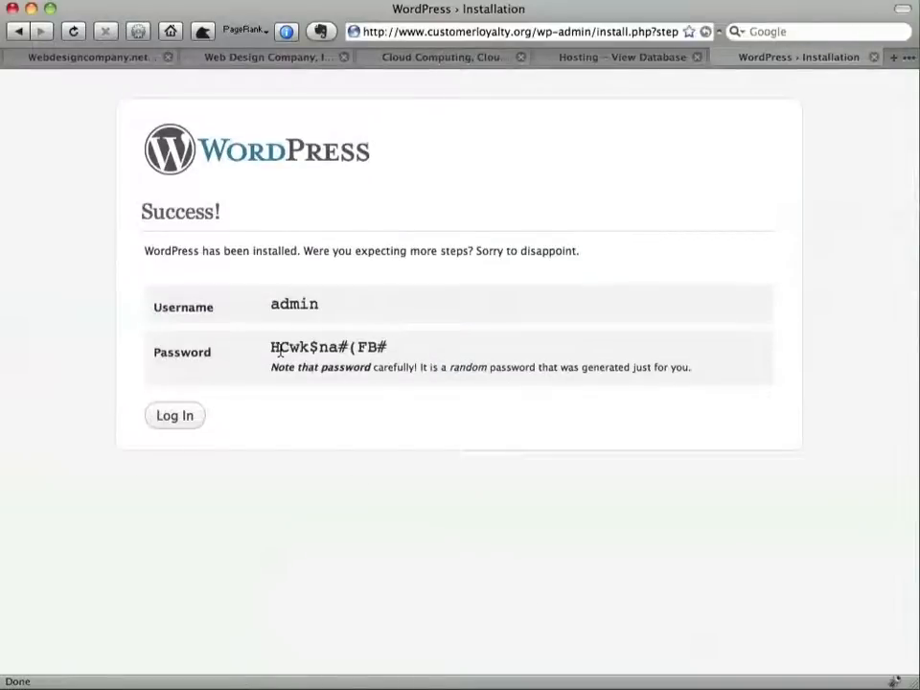
drag(272, 347, 385, 347)
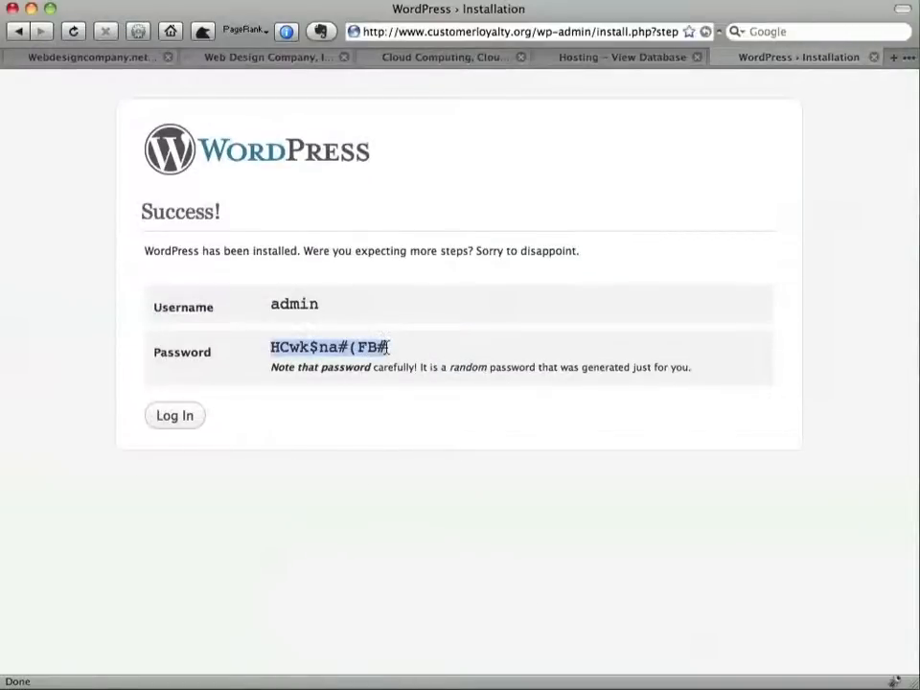
Log in as admin using the pasted generated password
click(173, 422)
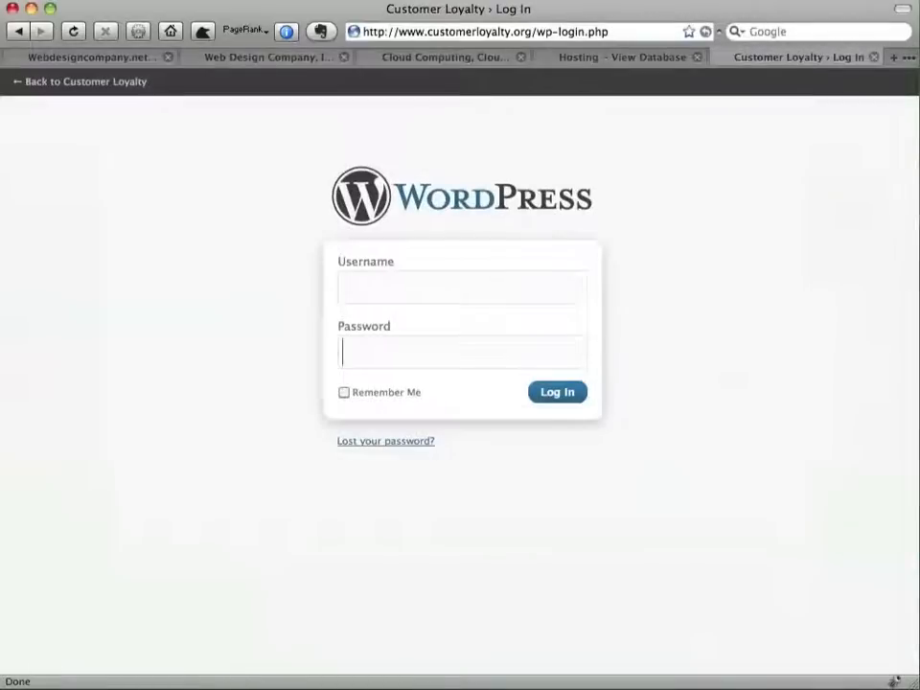
key(shift+Tab)
text(admin)
key(Tab)
key(super+v)
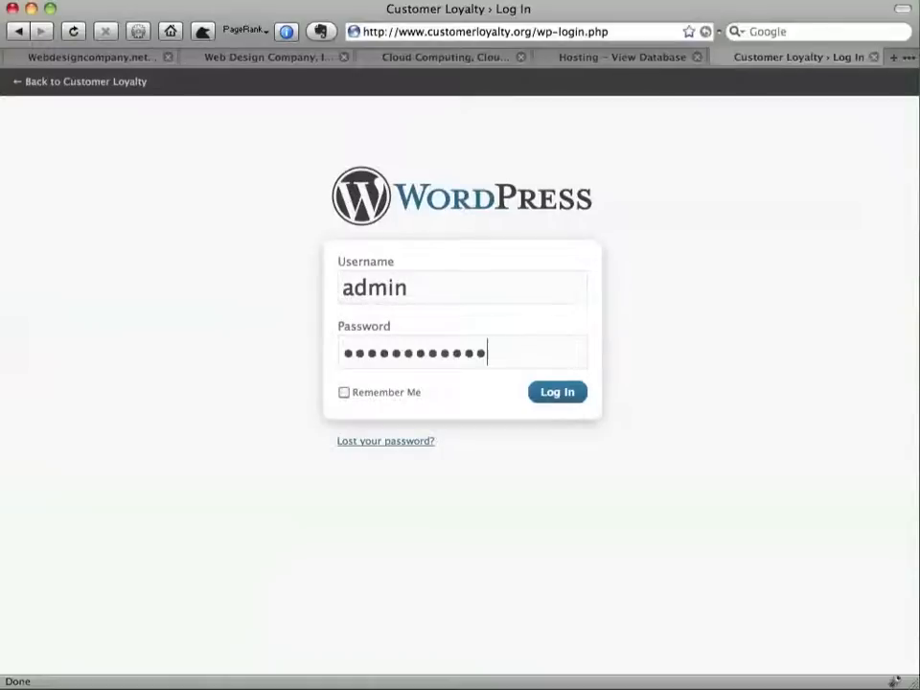
key(Return)
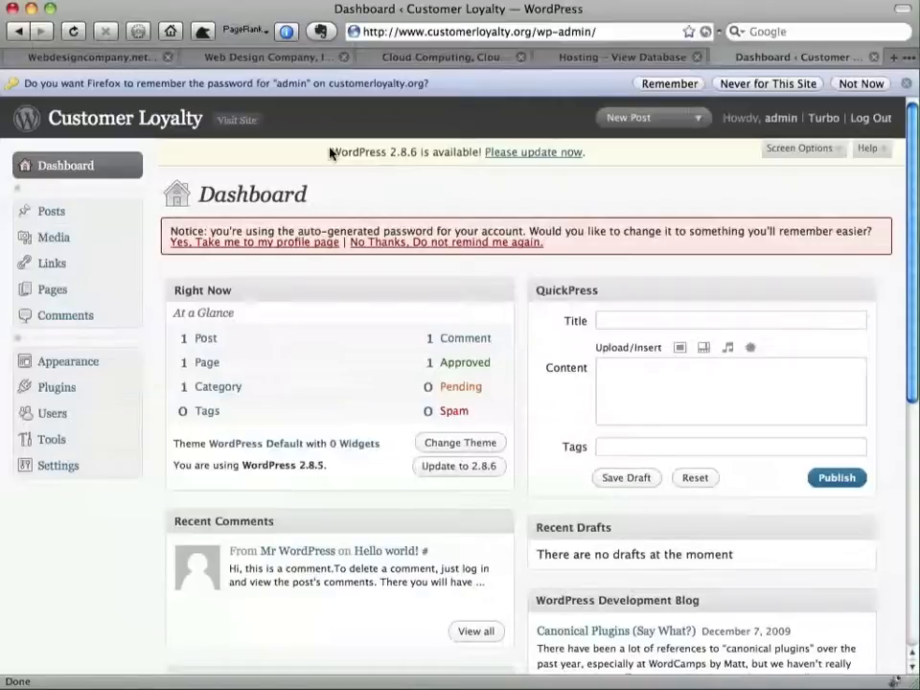
Upgrade WordPress automatically from version 2.8.5 to 2.8.6
drag(299, 466, 327, 466)
click(438, 195)
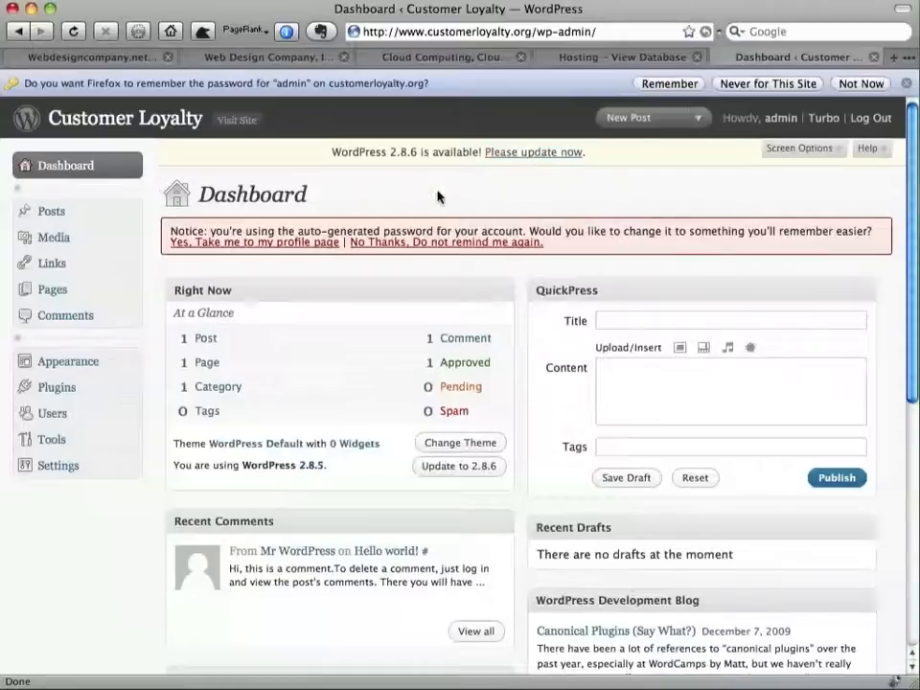
click(528, 151)
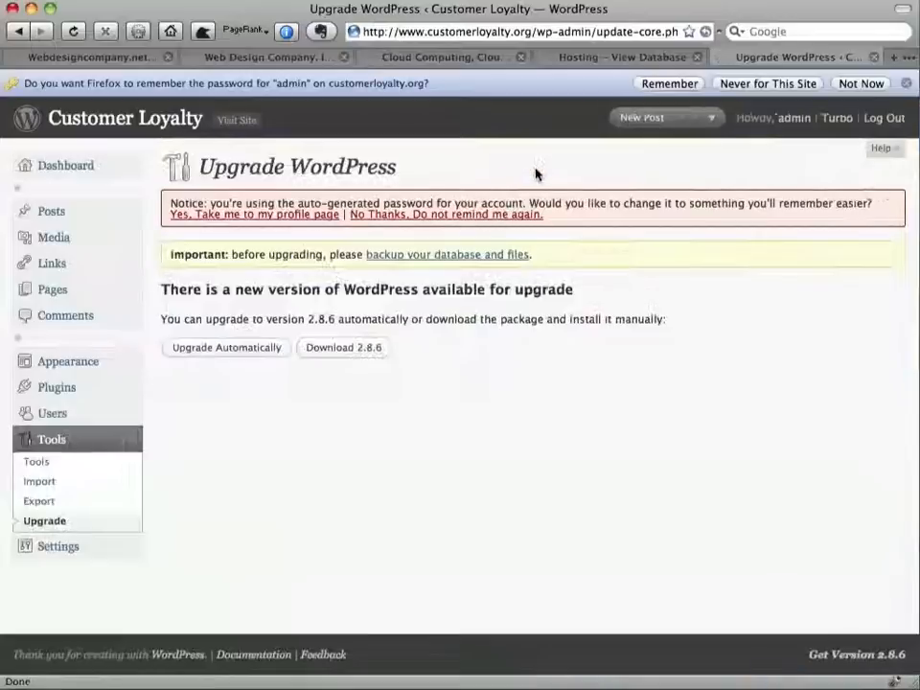
click(242, 351)
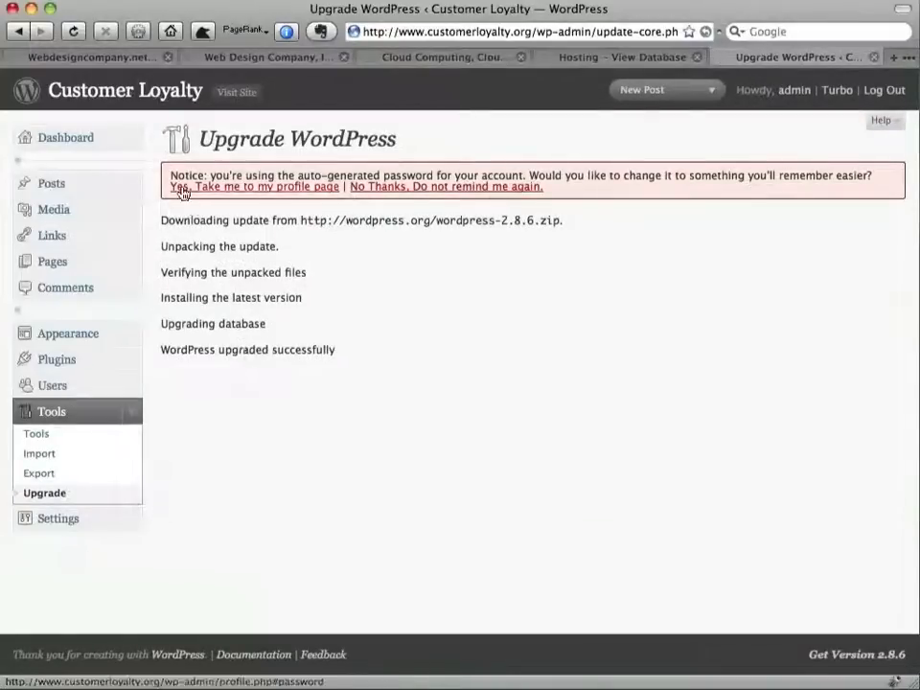
Set a new admin password on the profile page and save it with Update Profile
click(272, 194)
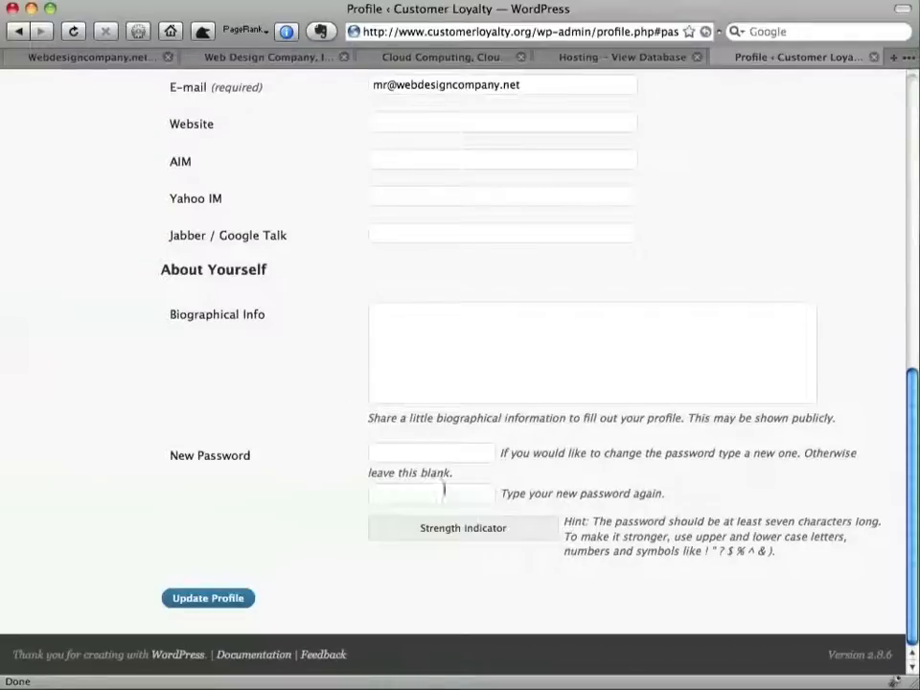
click(442, 454)
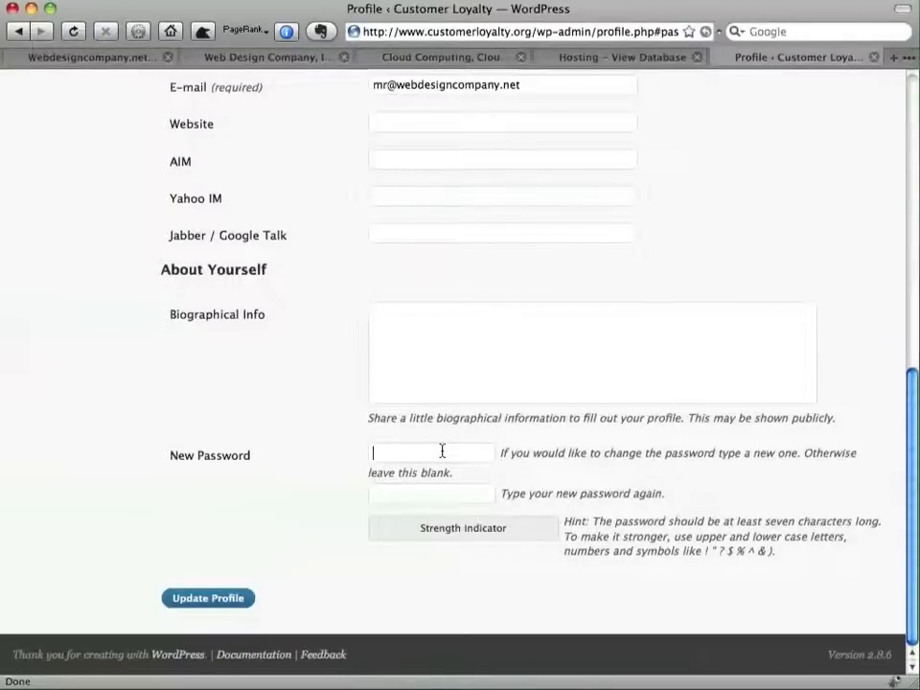
text(********)
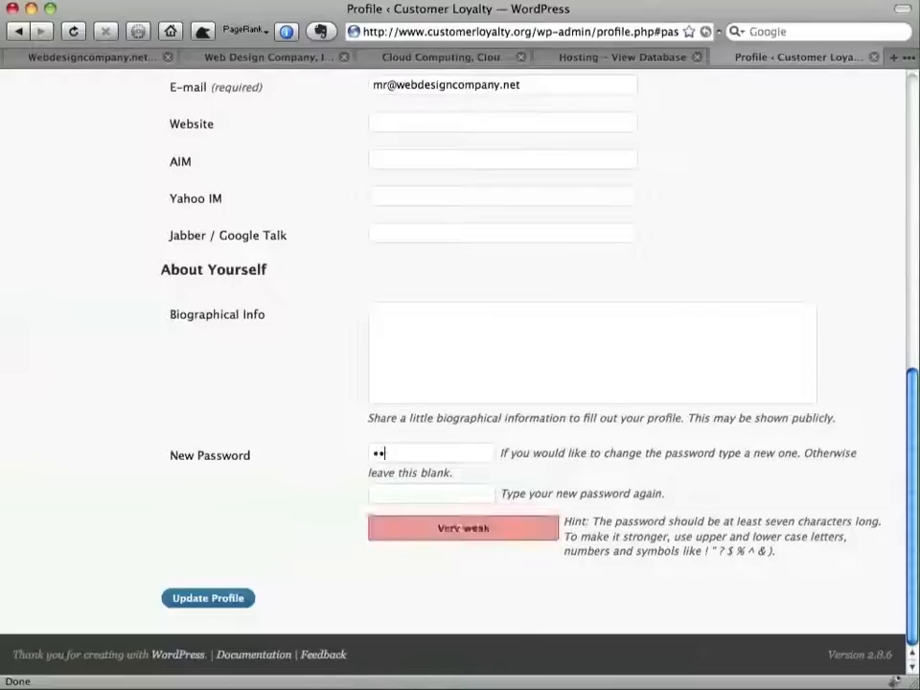
text(*)
key(Tab)
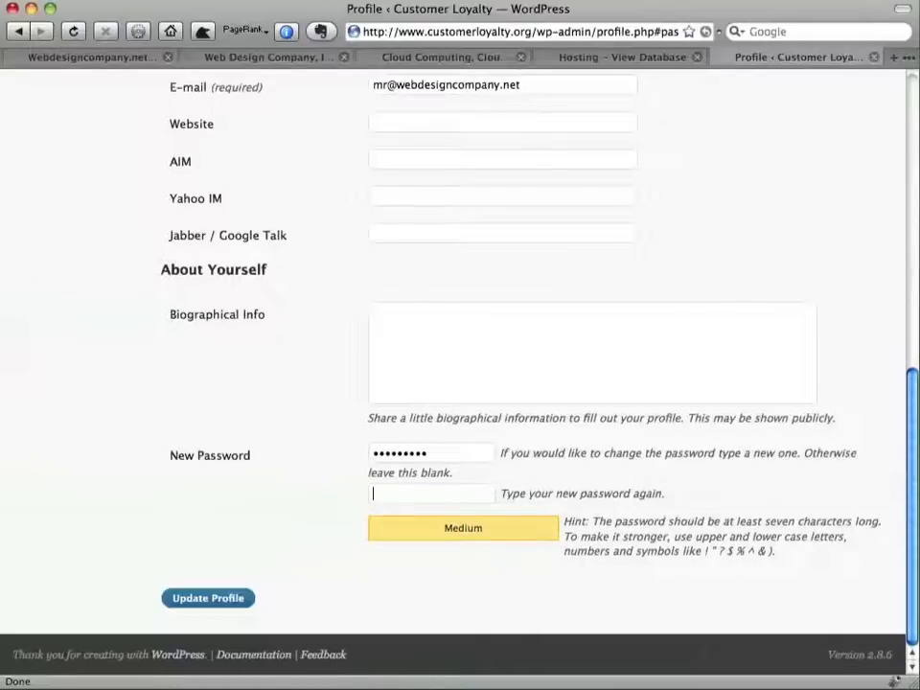
text(*********)
click(230, 606)
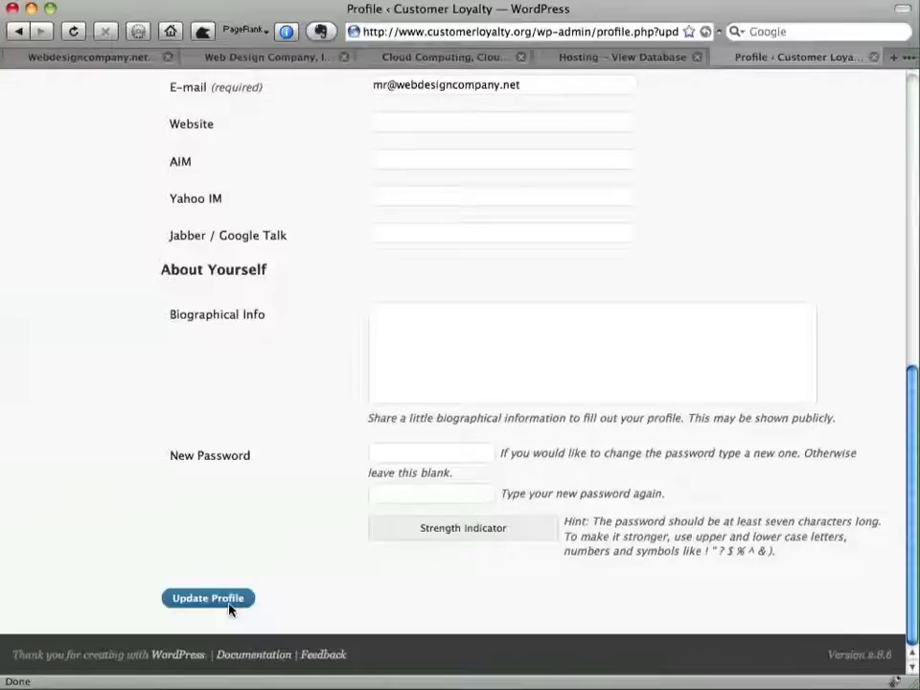
Go to the Customer Loyalty site front page
scroll(230, 610, up, 8)
scroll(230, 609, up, 2)
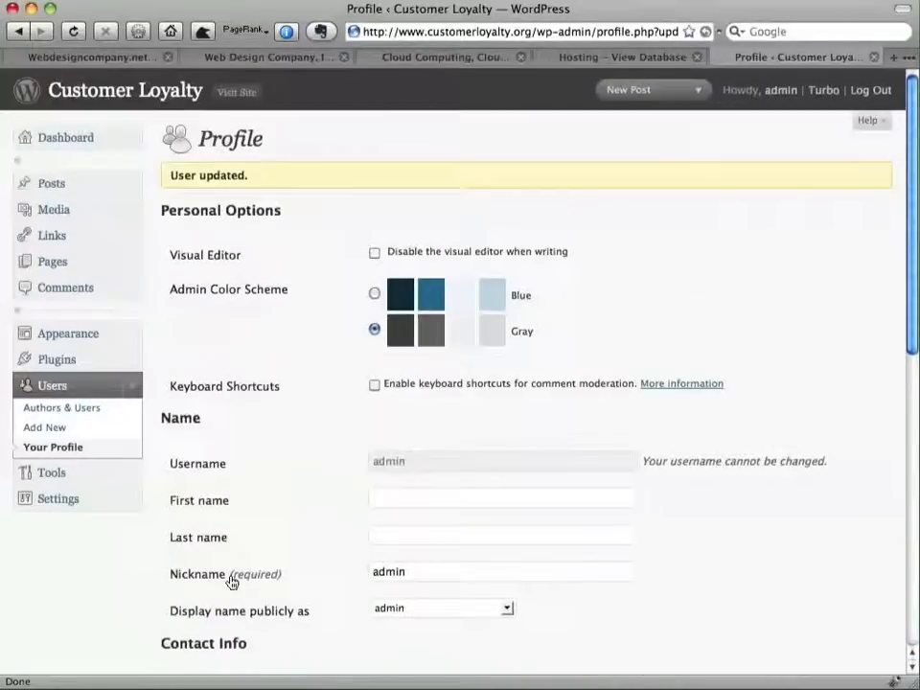
click(132, 93)
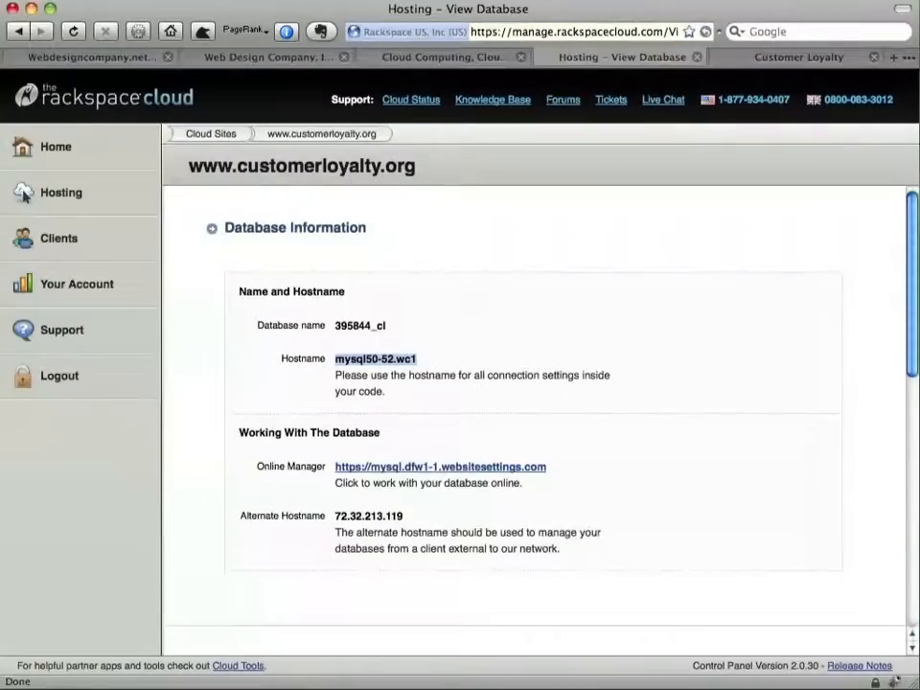
Open Hosting > File Manager and expand the web folder to show cgi-bin and content
click(120, 209)
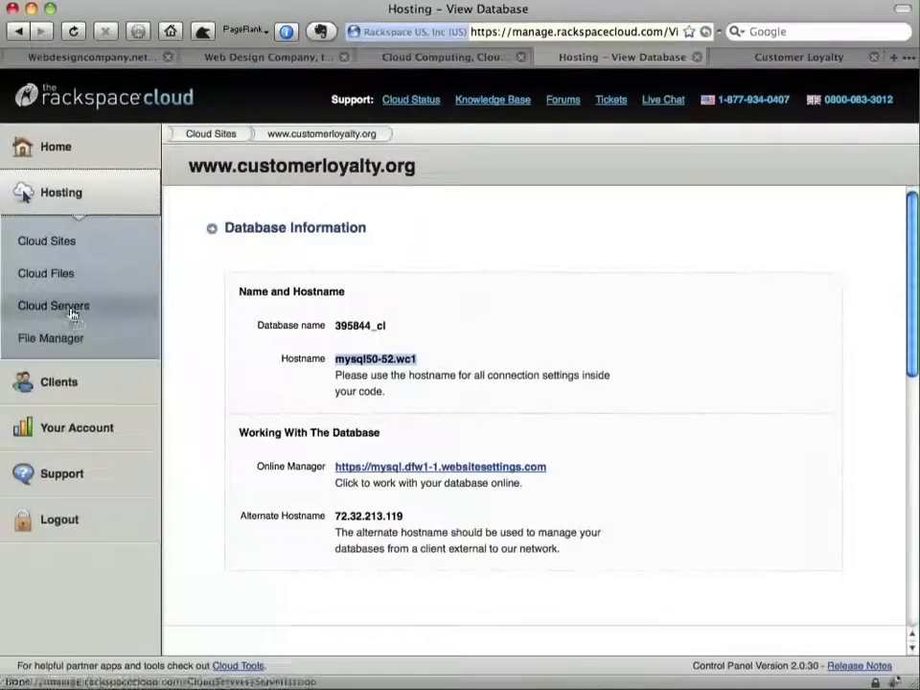
click(72, 339)
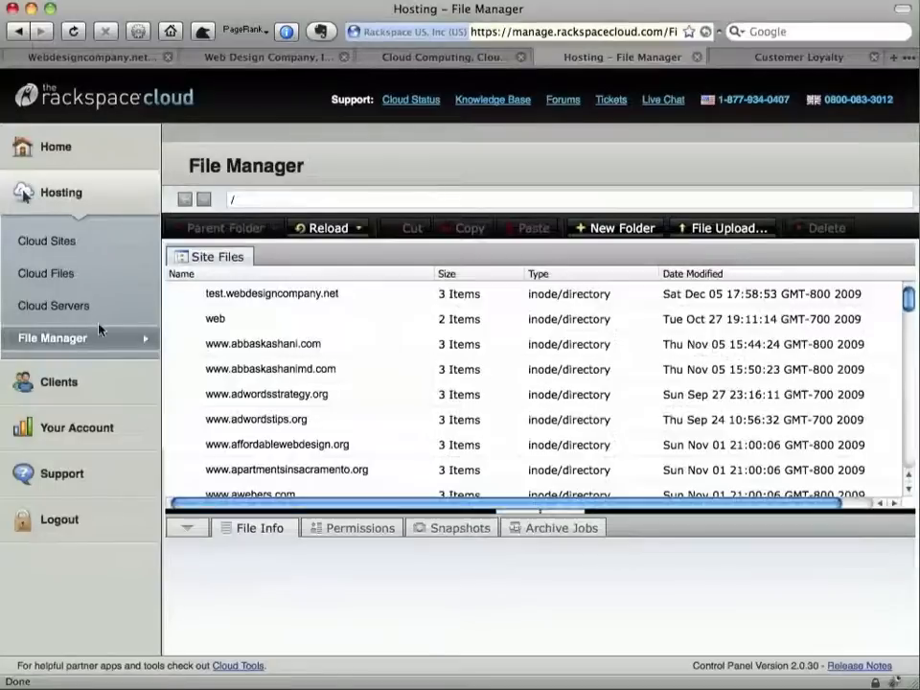
mouse_move(215, 322)
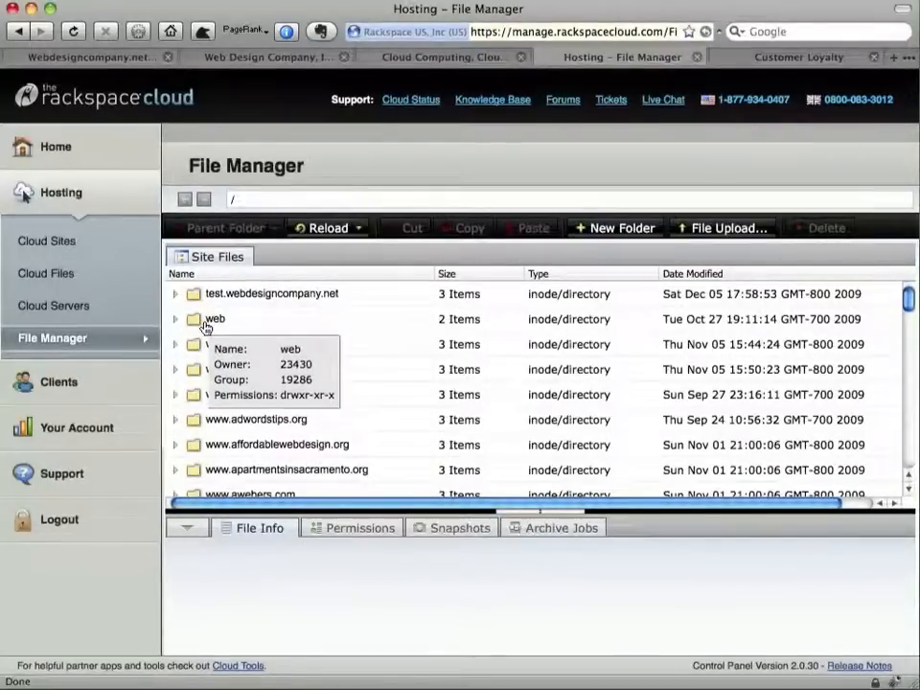
click(179, 322)
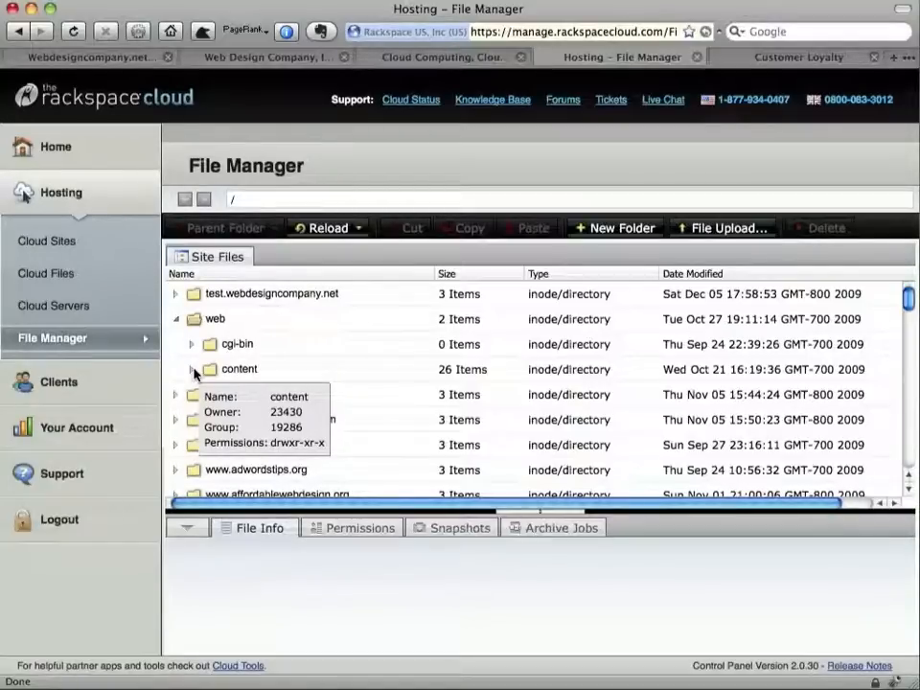
click(212, 318)
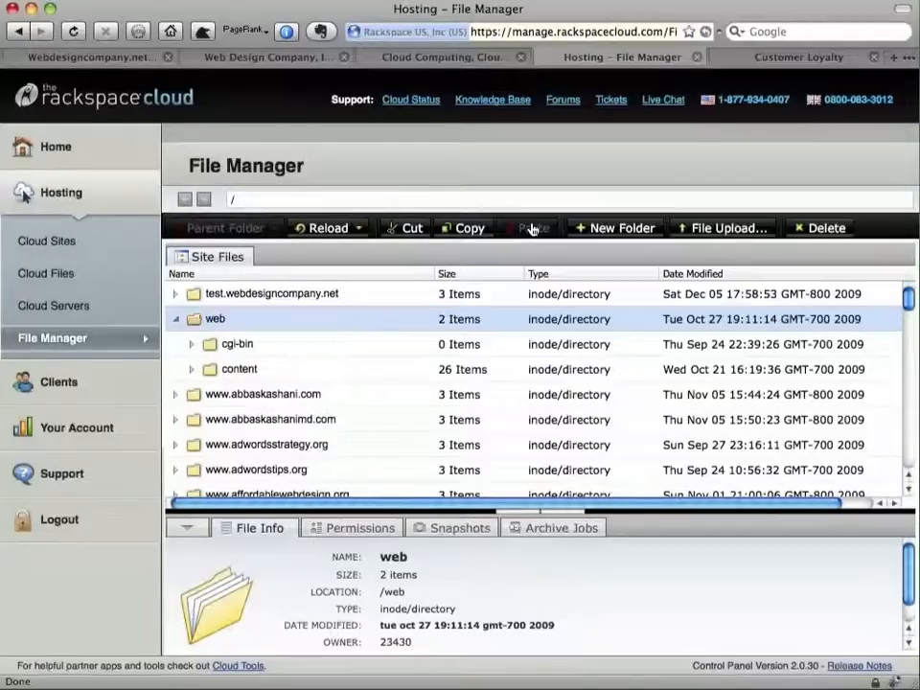
Switch to the Rackspace Cloud homepage tab and restore its original address
click(291, 62)
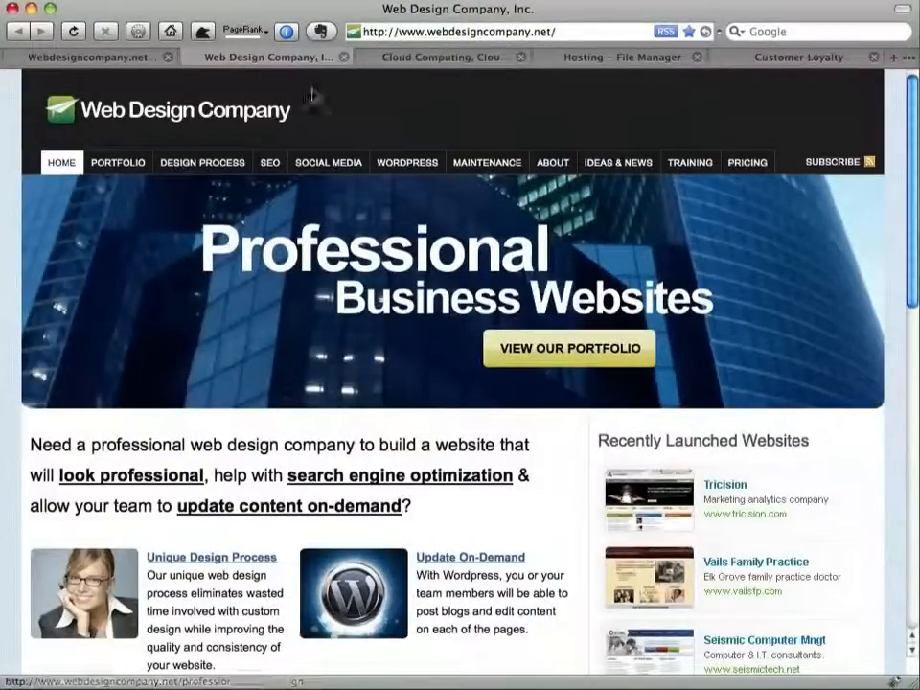
click(387, 59)
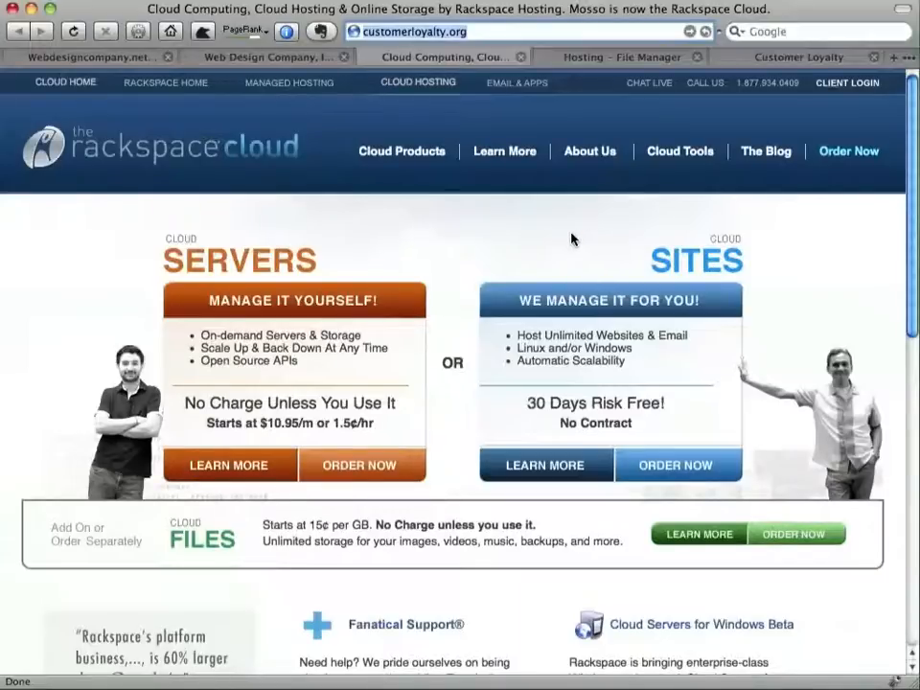
key(Escape)
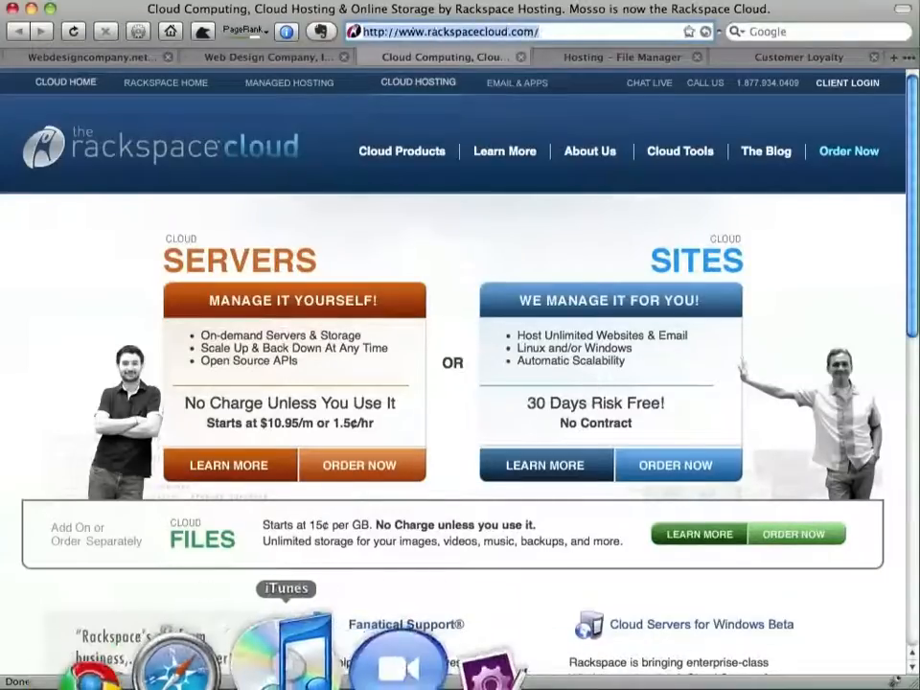